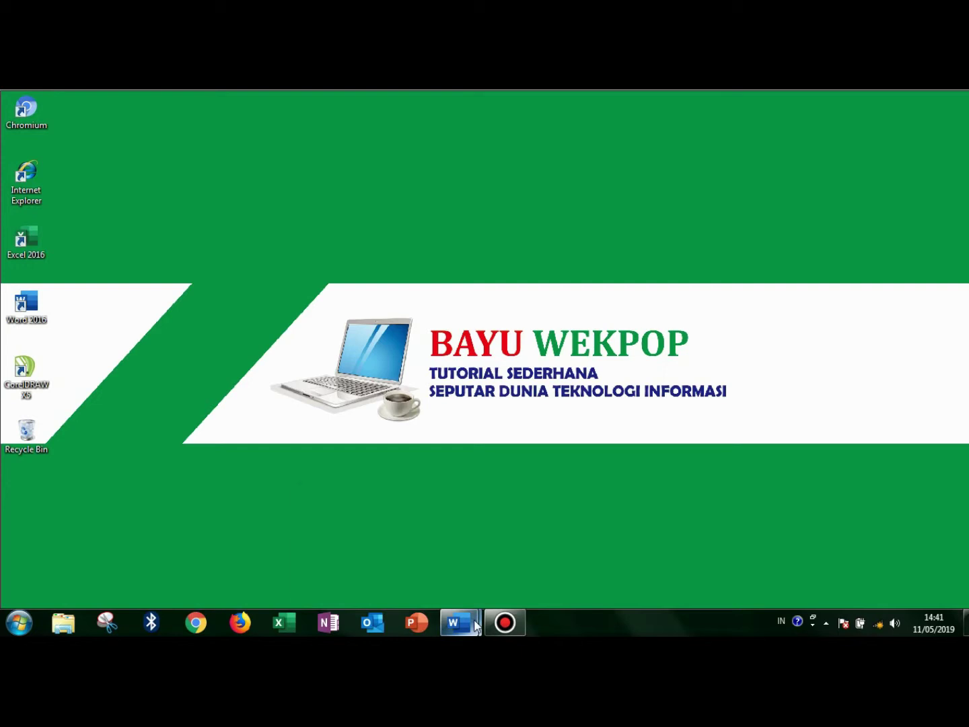
Step: In the blank Word document Document2, set the paragraph direction to left-to-right and the font size to 48
{"action": "left_click", "coordinate": [501, 587]}
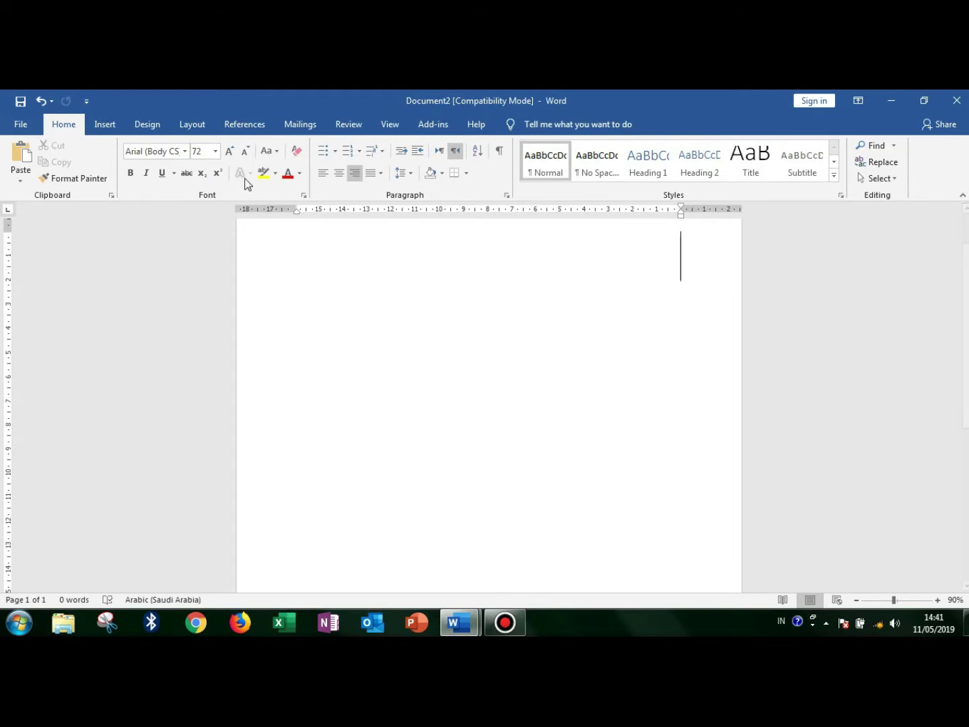
{"action": "left_click", "coordinate": [439, 155]}
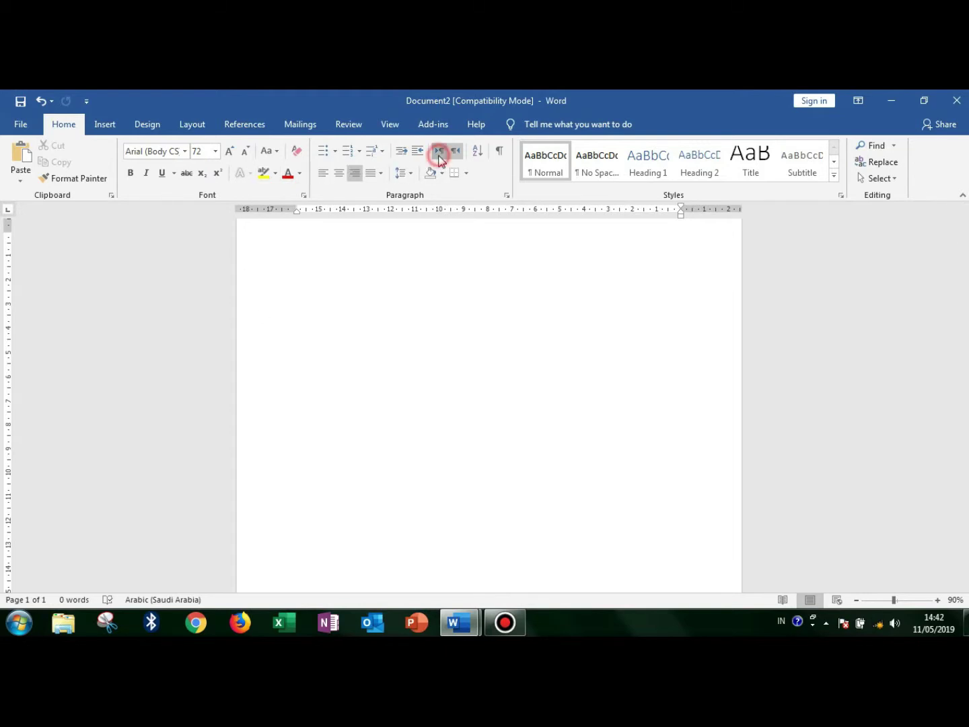
{"action": "left_click", "coordinate": [214, 151]}
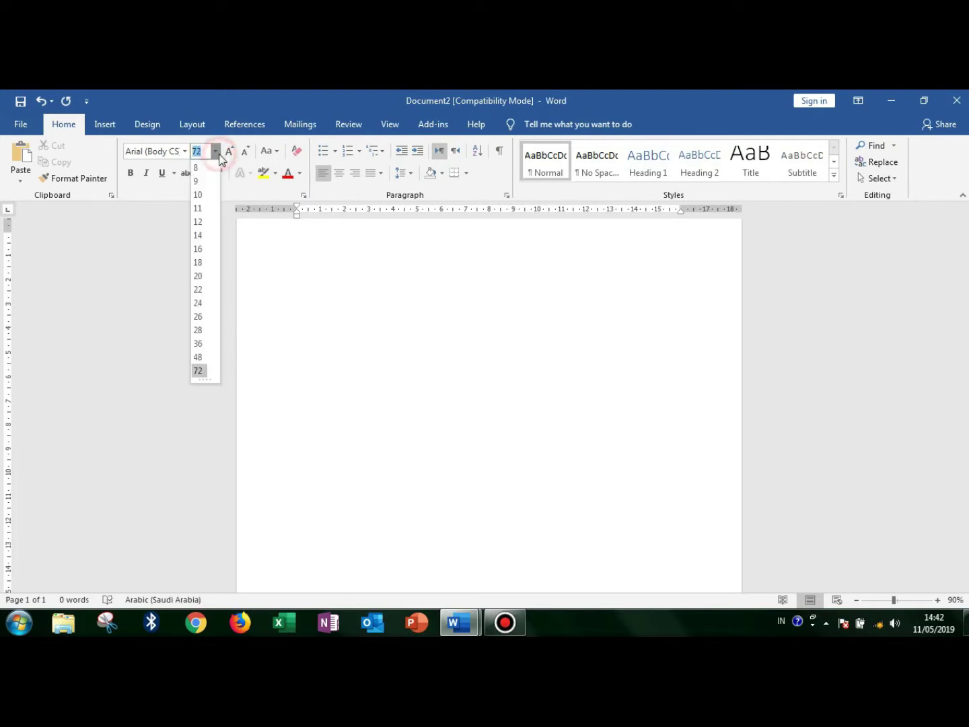
{"action": "left_click", "coordinate": [198, 357]}
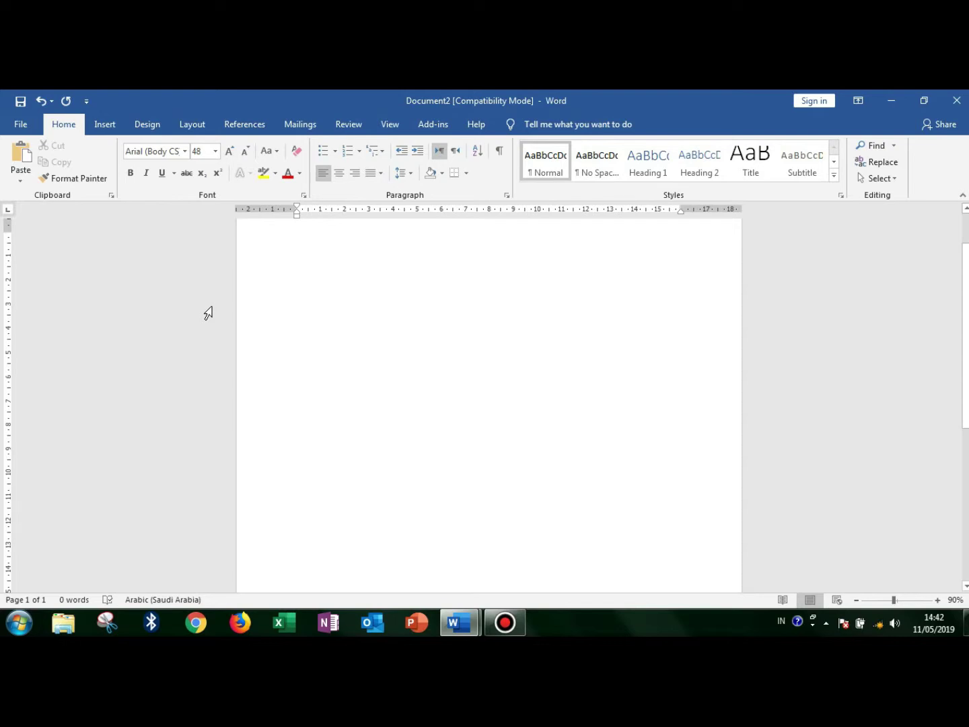
Step: View the sample Arabic symbols in Document1, and return to the blank Document2
{"action": "left_click", "coordinate": [462, 621]}
{"action": "left_click", "coordinate": [403, 565]}
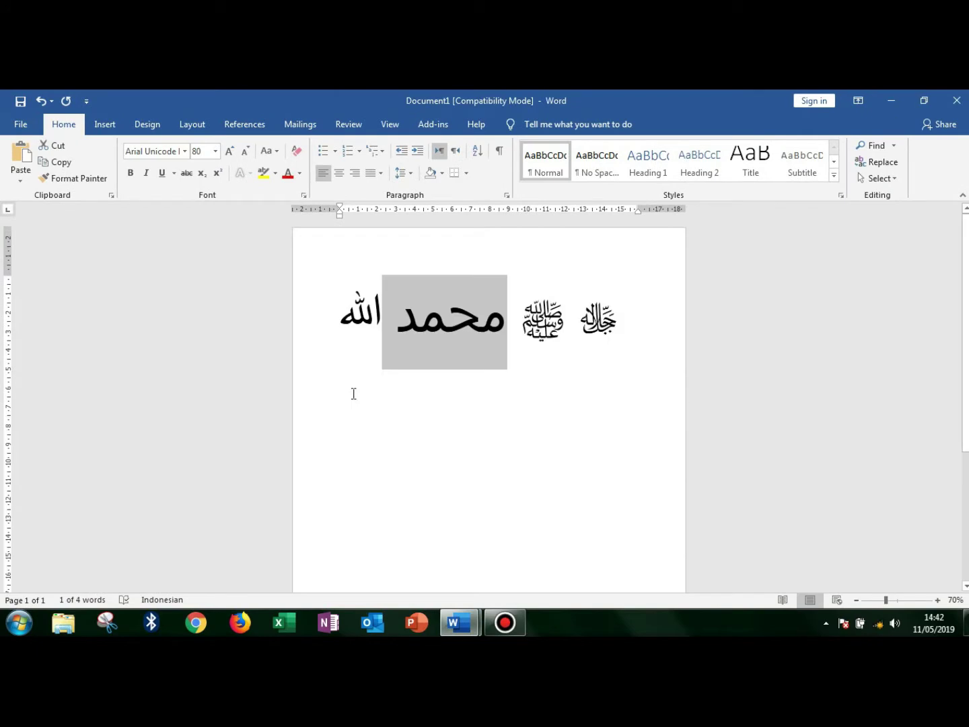
{"action": "left_click", "coordinate": [460, 623]}
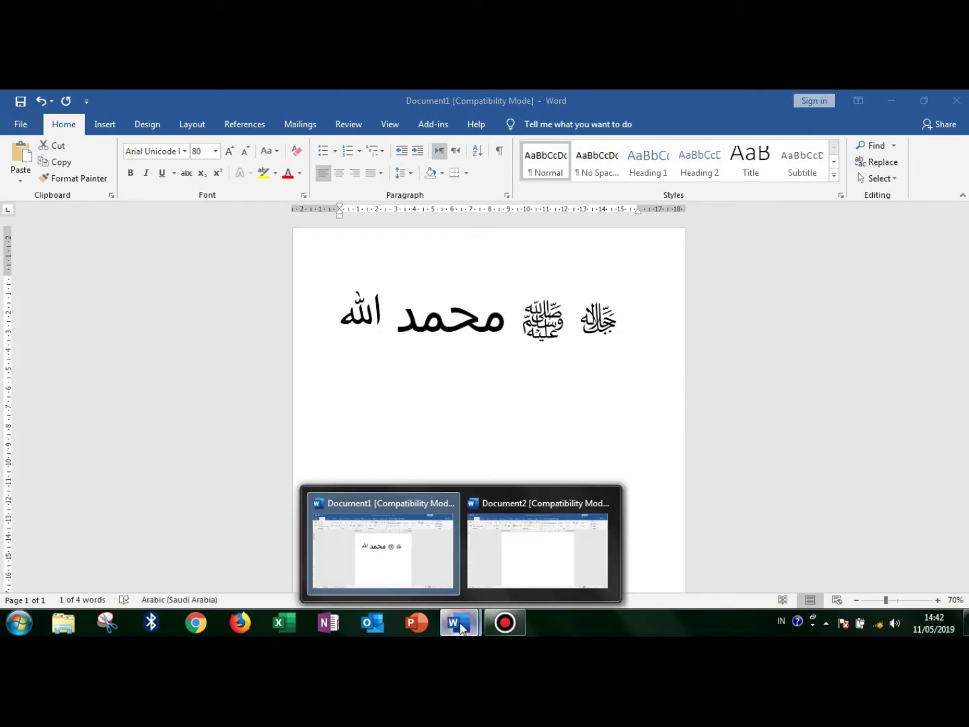
{"action": "left_click", "coordinate": [469, 566]}
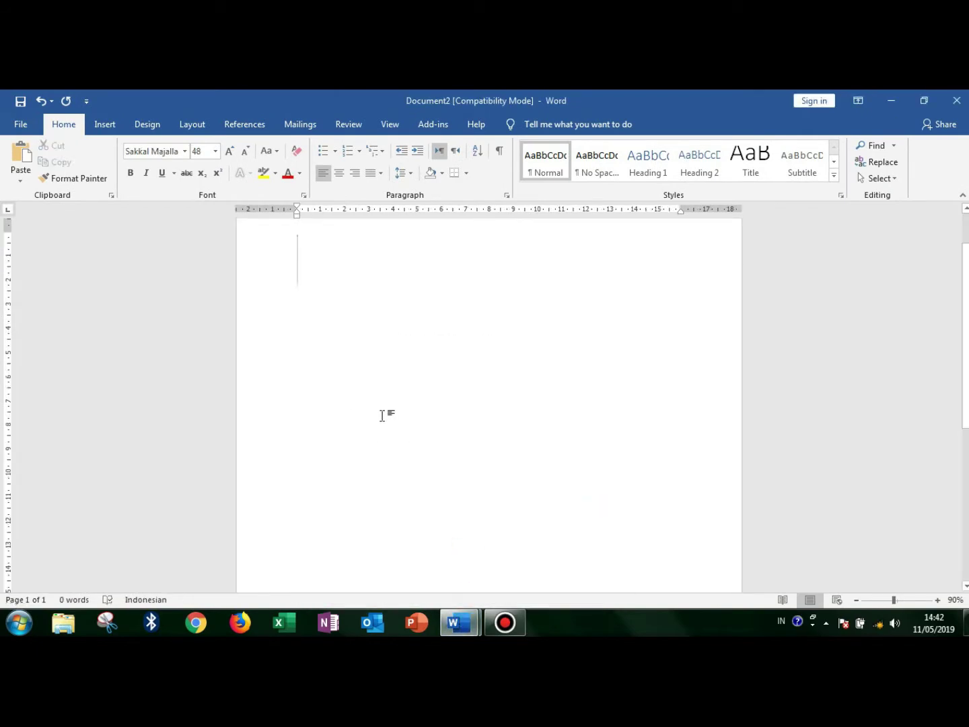
Step: Insert the Allah ligature on the first line by converting the Unicode code fdf2 into its character
{"action": "type", "text": "fd"}
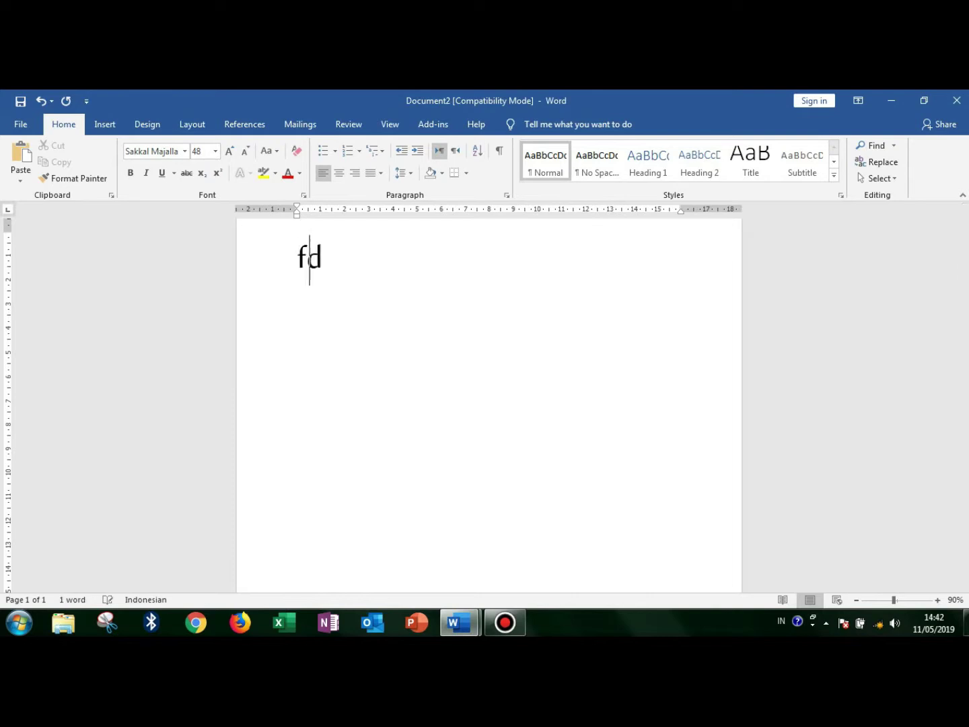
{"action": "type", "text": "f2"}
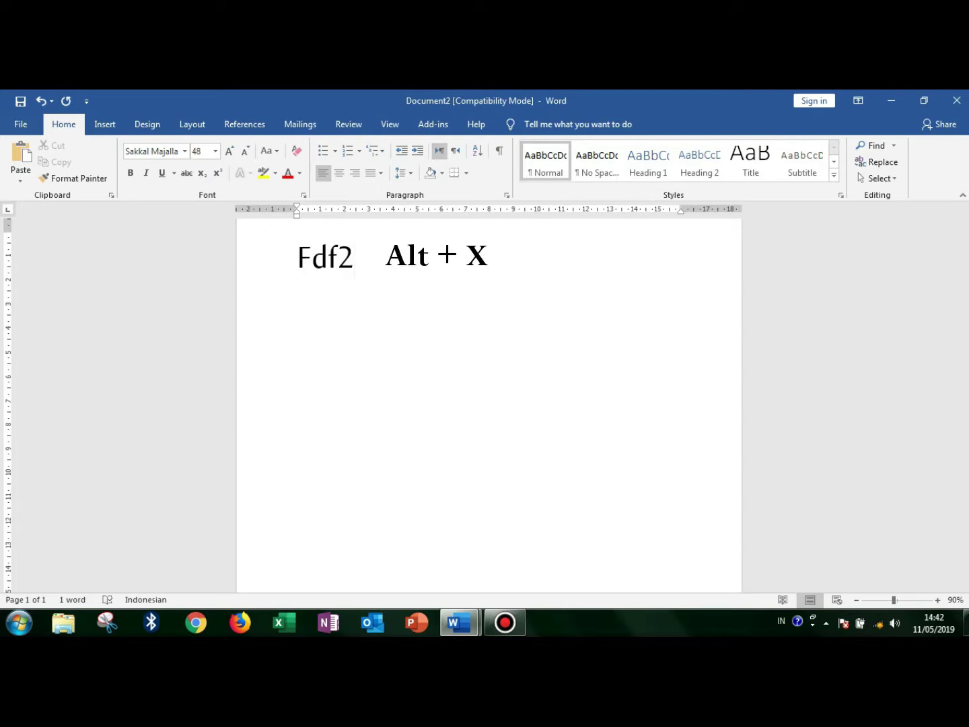
{"action": "key", "text": "alt+x"}
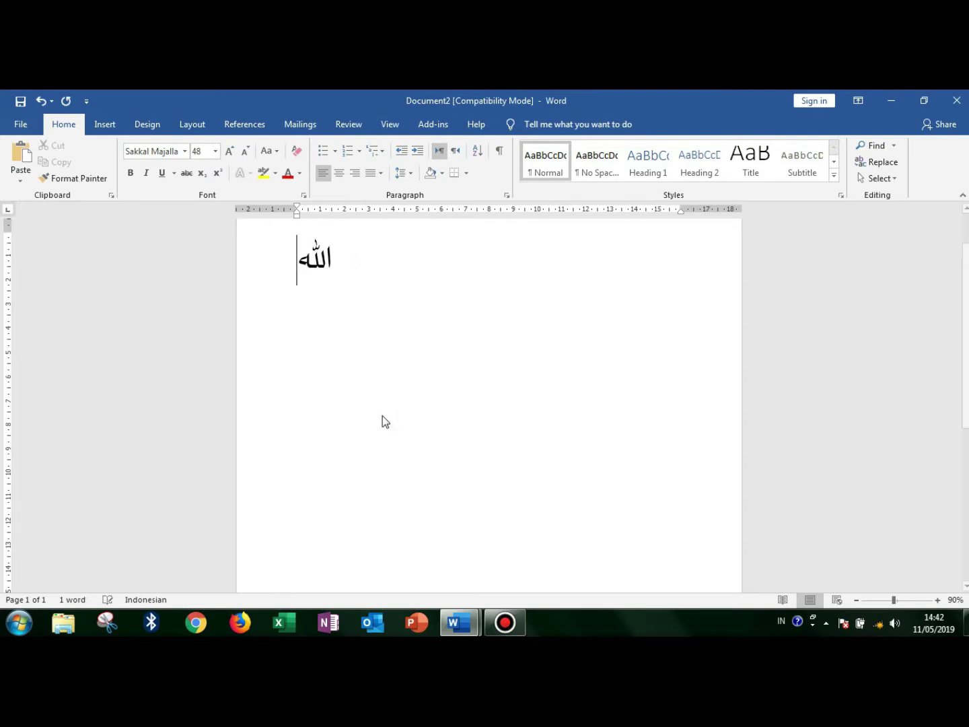
{"action": "key", "text": "alt"}
{"action": "key", "text": "Escape"}
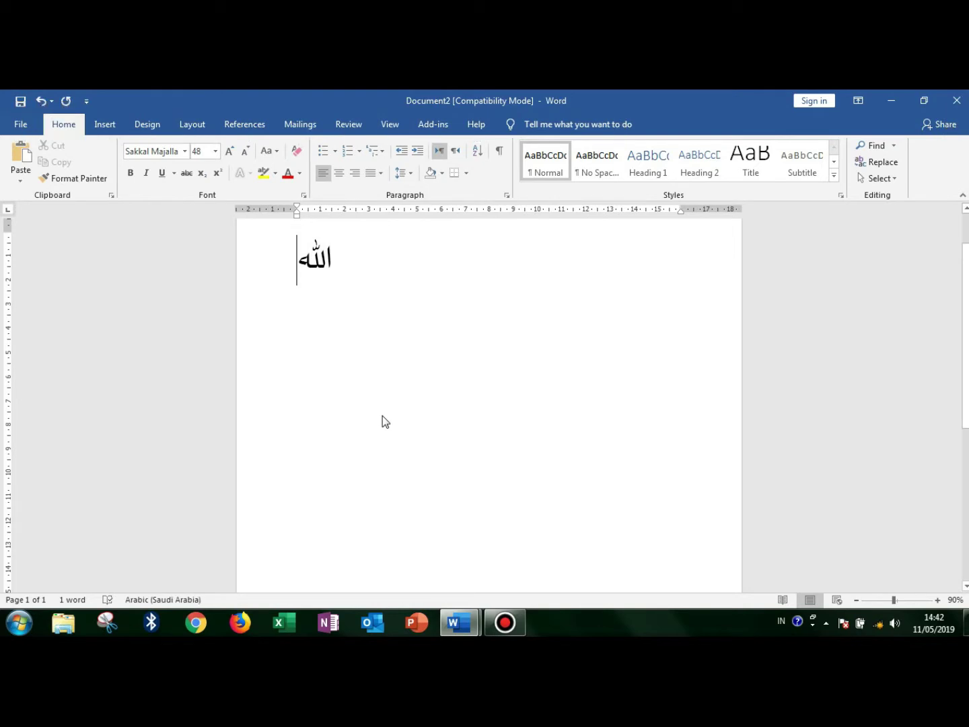
Step: Add a second Allah ligature after the first one, separated by a space, by converting the code fdf2
{"action": "left_click", "coordinate": [410, 288]}
{"action": "type", "text": "fdfa"}
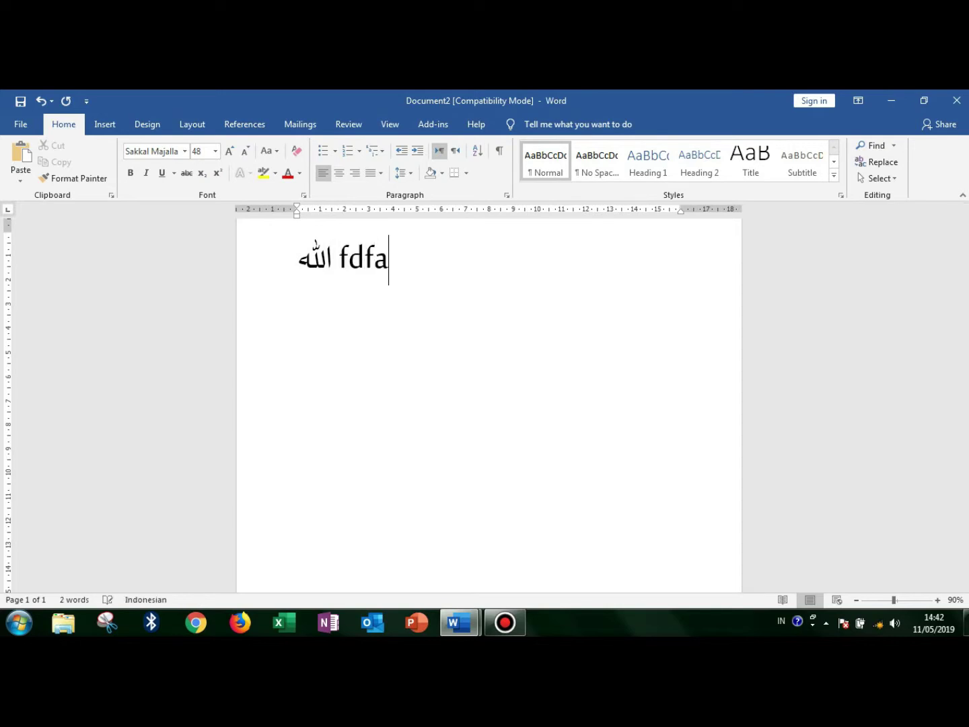
{"action": "key", "text": "BackSpace"}
{"action": "type", "text": "2"}
{"action": "key", "text": "alt+x"}
{"action": "left_click", "coordinate": [415, 259]}
Step: Insert the Muhammad ligature on a new line by converting the Unicode code fdf4 into its character
{"action": "key", "text": "Return"}
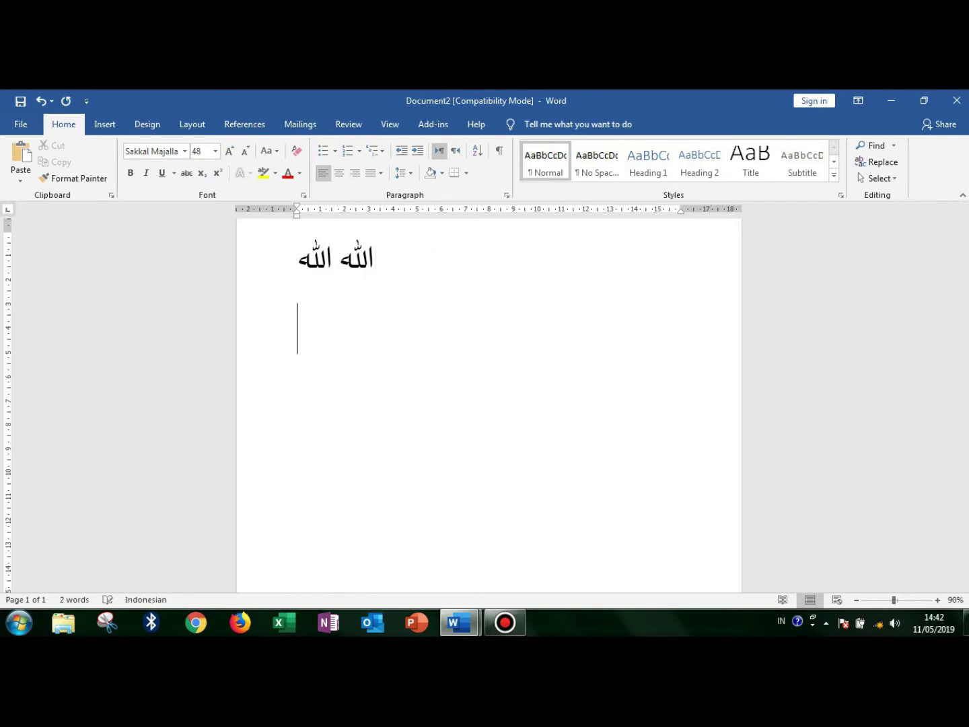
{"action": "type", "text": "fdf4"}
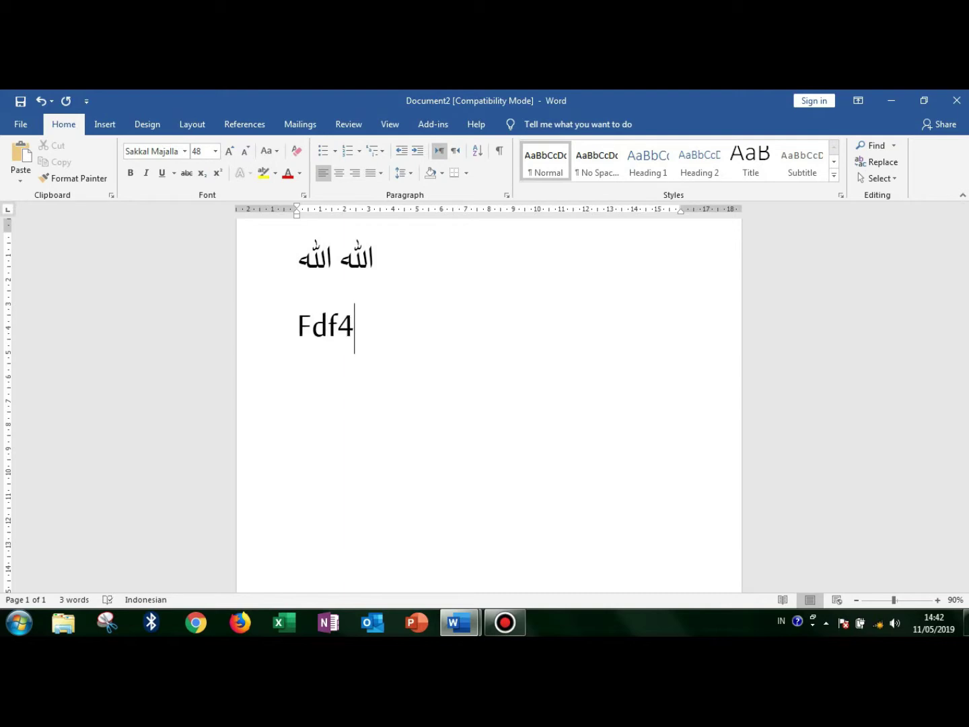
{"action": "key", "text": "alt+x"}
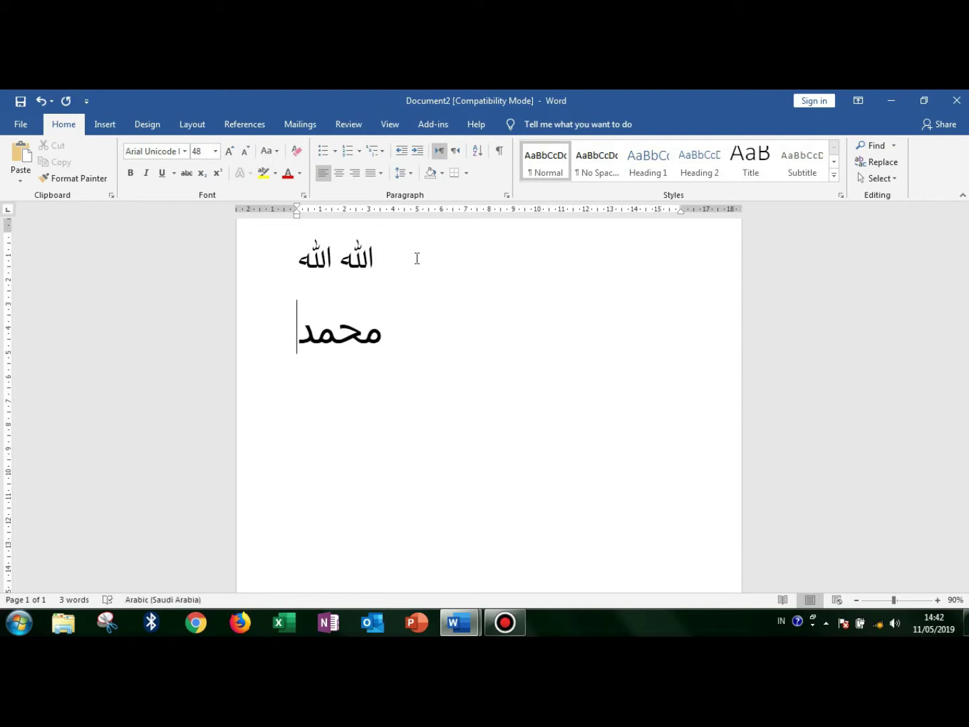
{"action": "left_click", "coordinate": [380, 322]}
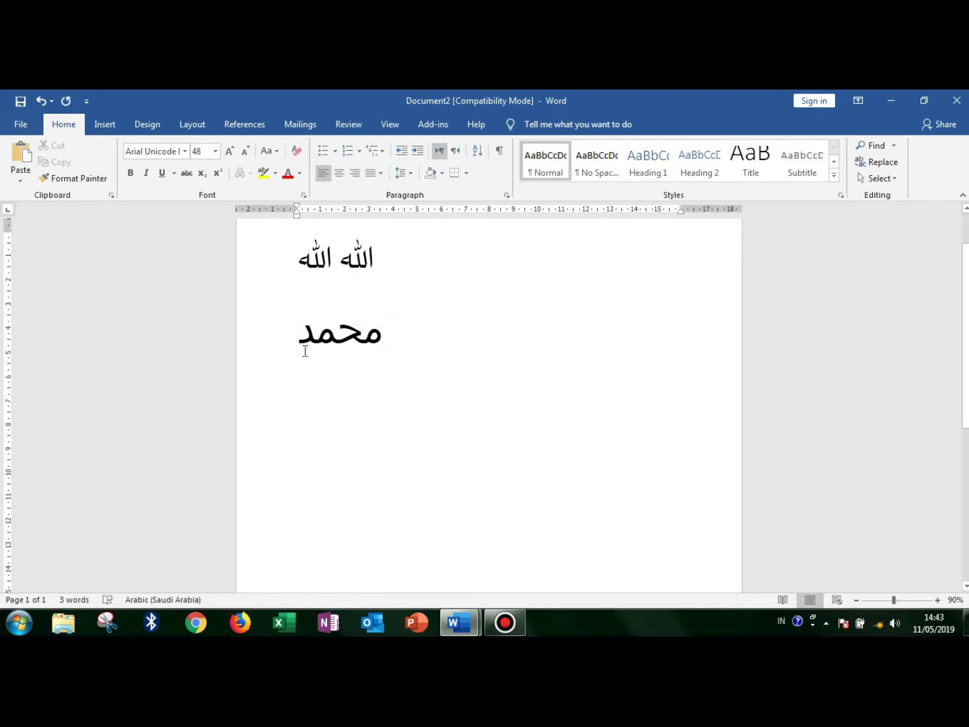
{"action": "key", "text": "Return"}
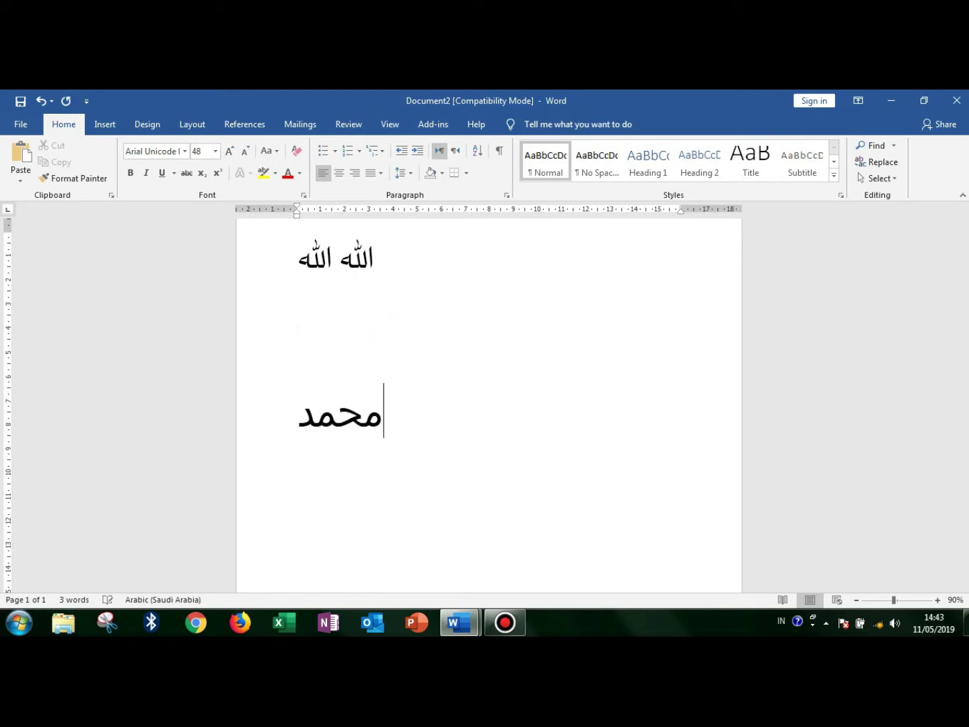
{"action": "key", "text": "BackSpace"}
{"action": "key", "text": "End"}
{"action": "key", "text": "Return"}
{"action": "key", "text": "BackSpace"}
{"action": "left_click", "coordinate": [329, 409]}
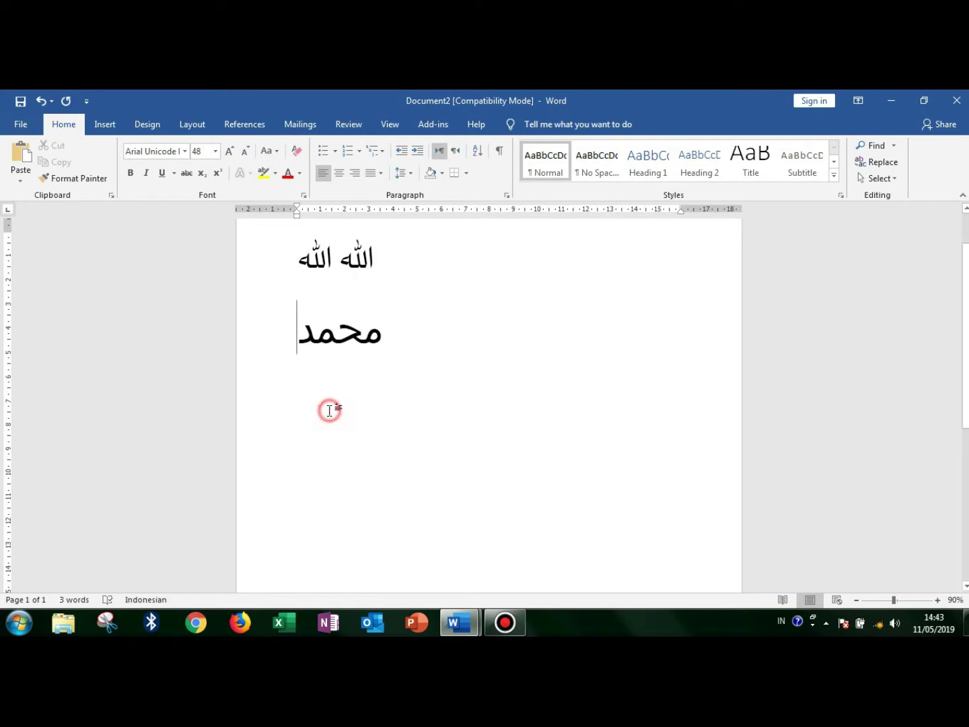
Step: Insert the ﷺ symbol after the Muhammad ligature, separated by a space, by converting the Unicode code fdfa
{"action": "left_click", "coordinate": [468, 343]}
{"action": "type", "text": "fdf"}
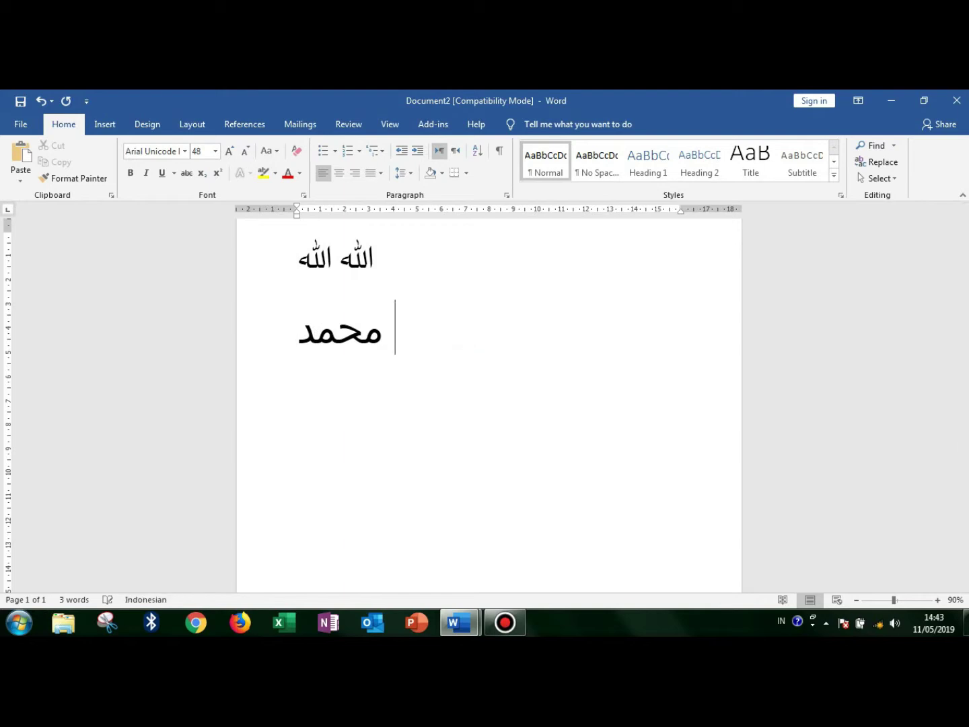
{"action": "type", "text": "a"}
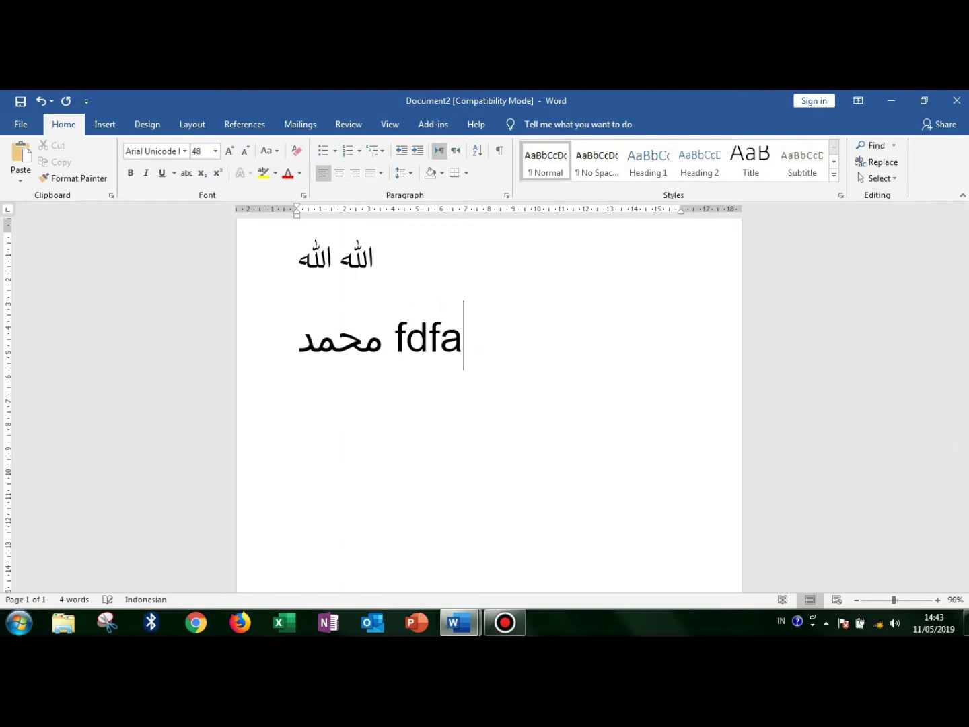
{"action": "key", "text": "alt+x"}
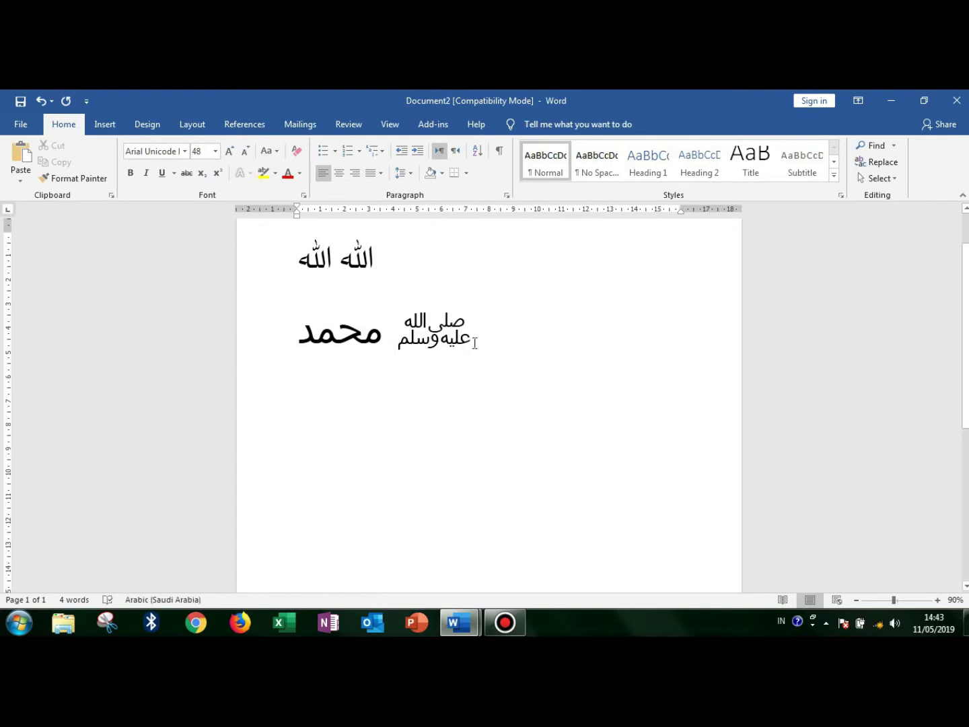
Step: Change the font of the ﷺ symbol to Sakkal Majalla
{"action": "double_click", "coordinate": [472, 331]}
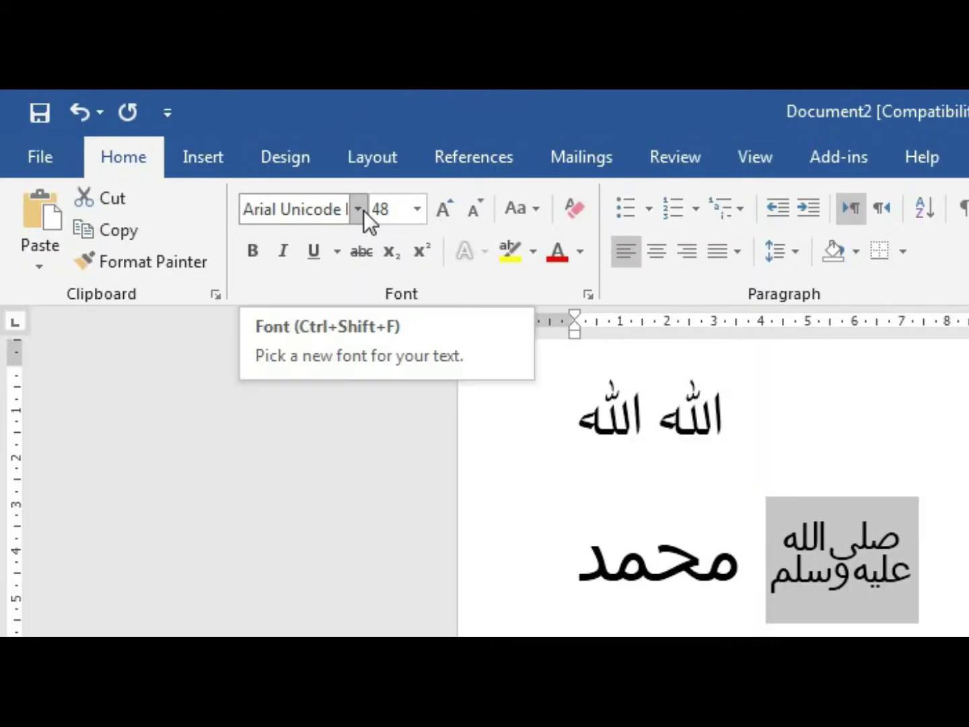
{"action": "left_click", "coordinate": [188, 152]}
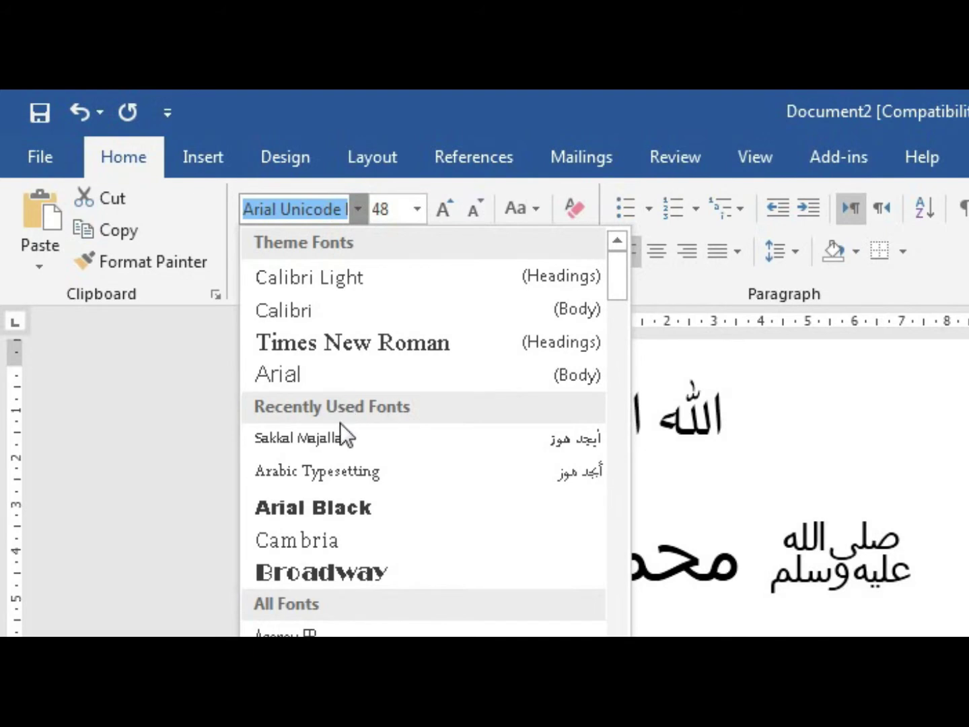
{"action": "left_click", "coordinate": [340, 439]}
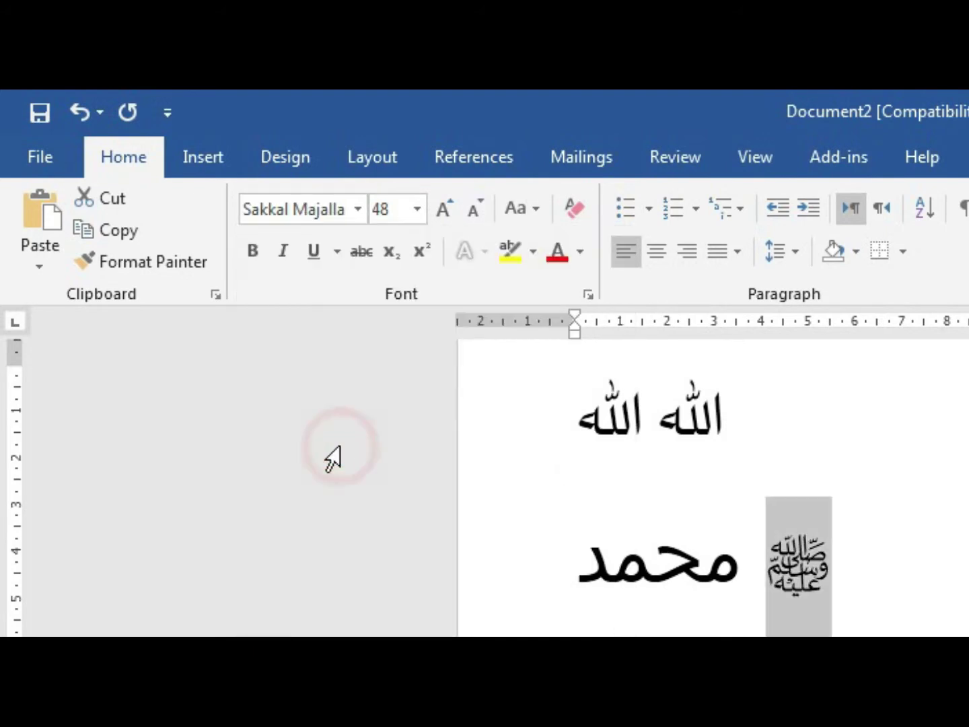
Step: Insert the ﷻ symbol after the ﷺ symbol, separated by a space, by converting the Unicode code fdfb
{"action": "left_click", "coordinate": [848, 583]}
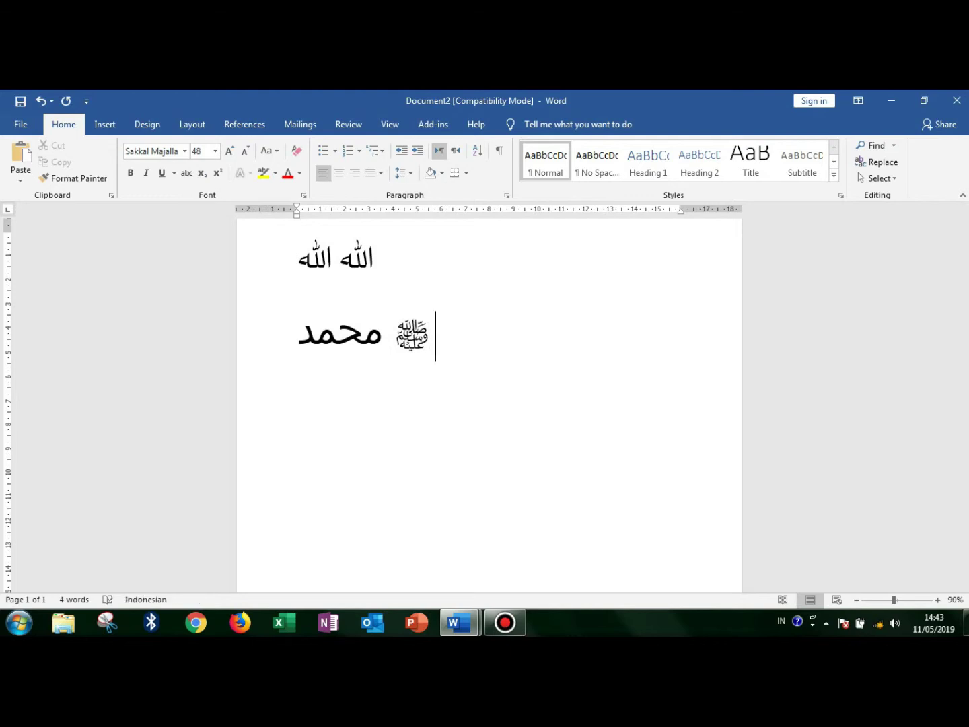
{"action": "type", "text": "fdfb"}
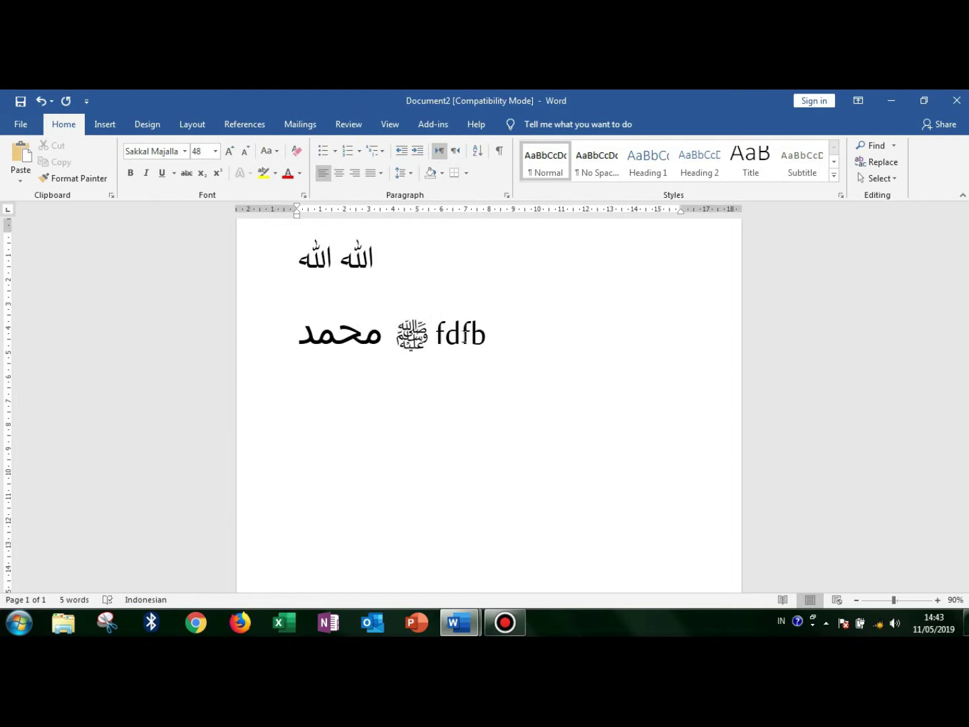
{"action": "key", "text": "alt+x"}
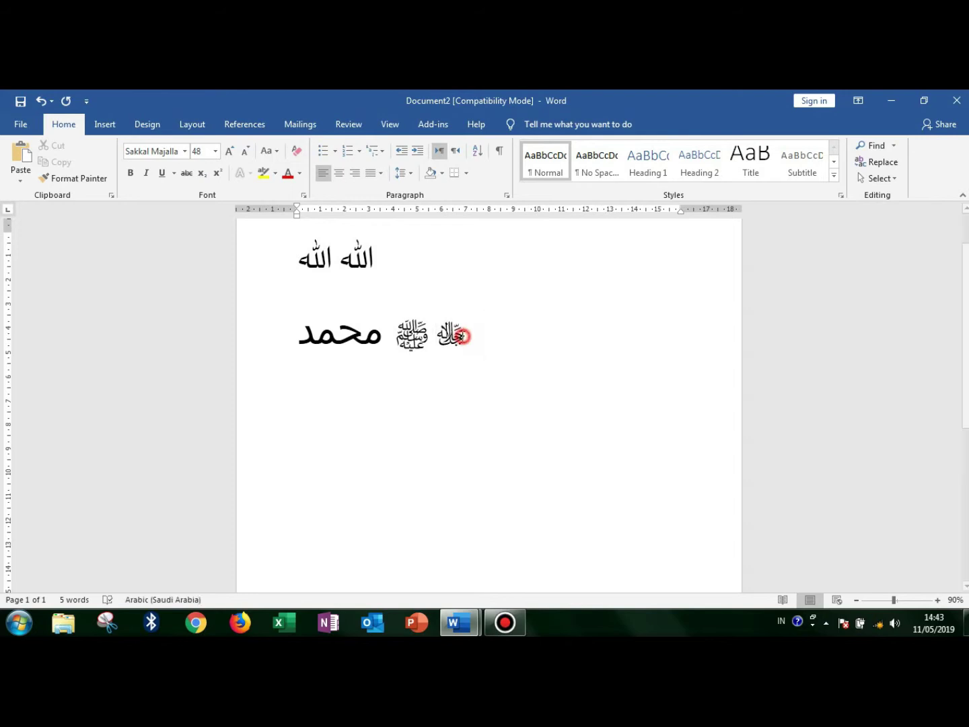
Step: Apply the Sakkal Majalla font to the ﷻ symbol
{"action": "double_click", "coordinate": [463, 335]}
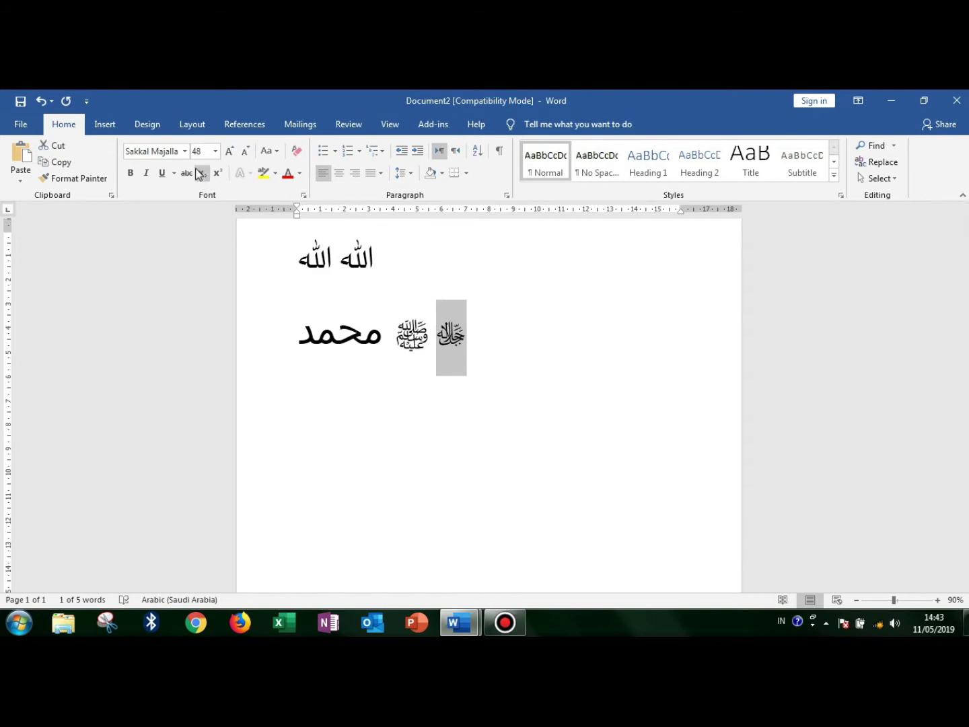
{"action": "left_click", "coordinate": [184, 152]}
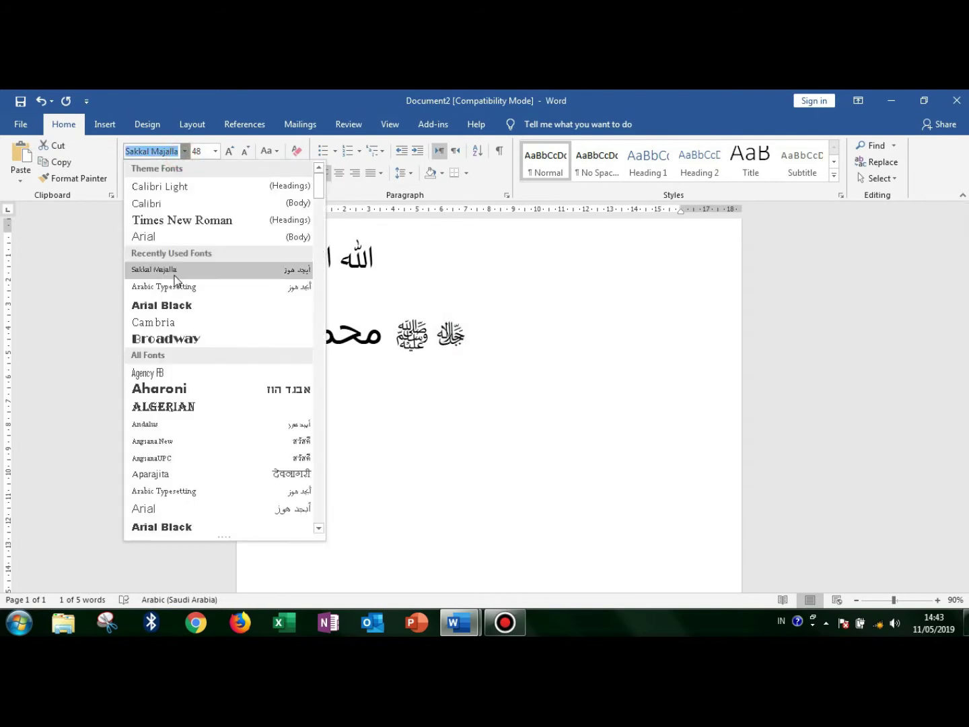
{"action": "left_click", "coordinate": [174, 273]}
Step: Write "Nabi Muhammad ﷺ" on a new line below the ligatures, producing the symbol by converting the Unicode code fdfa
{"action": "left_click", "coordinate": [500, 336]}
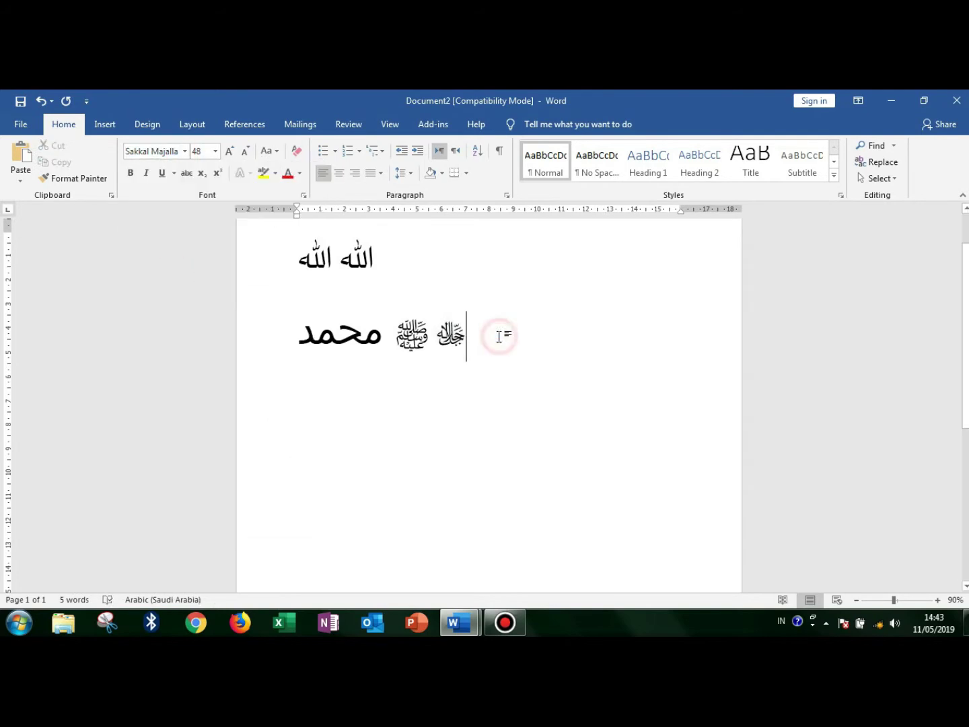
{"action": "key", "text": "Return"}
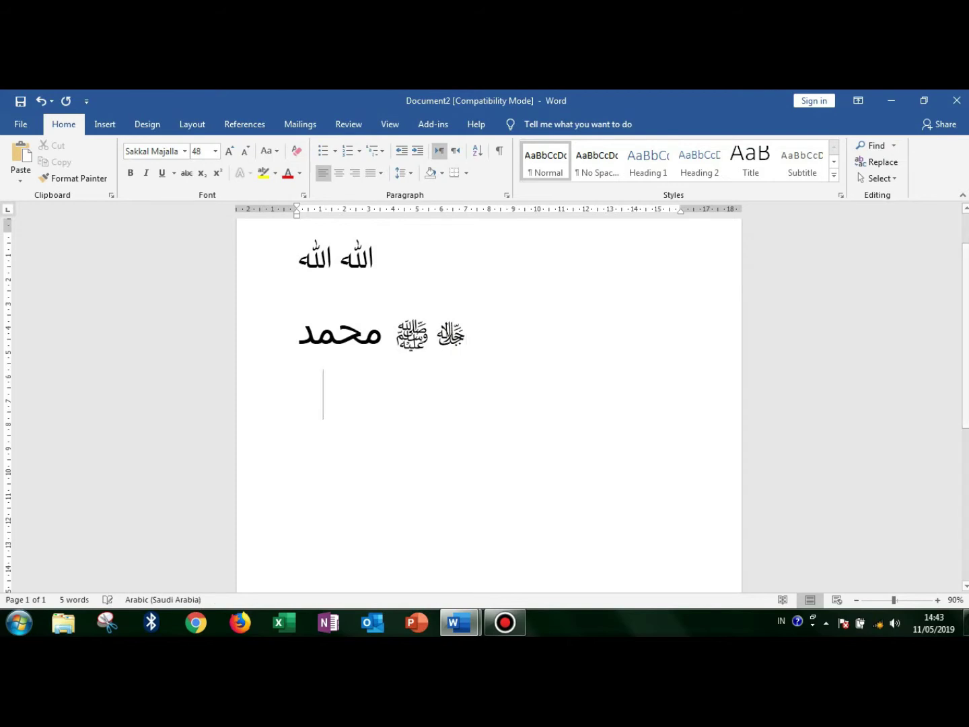
{"action": "type", "text": "N"}
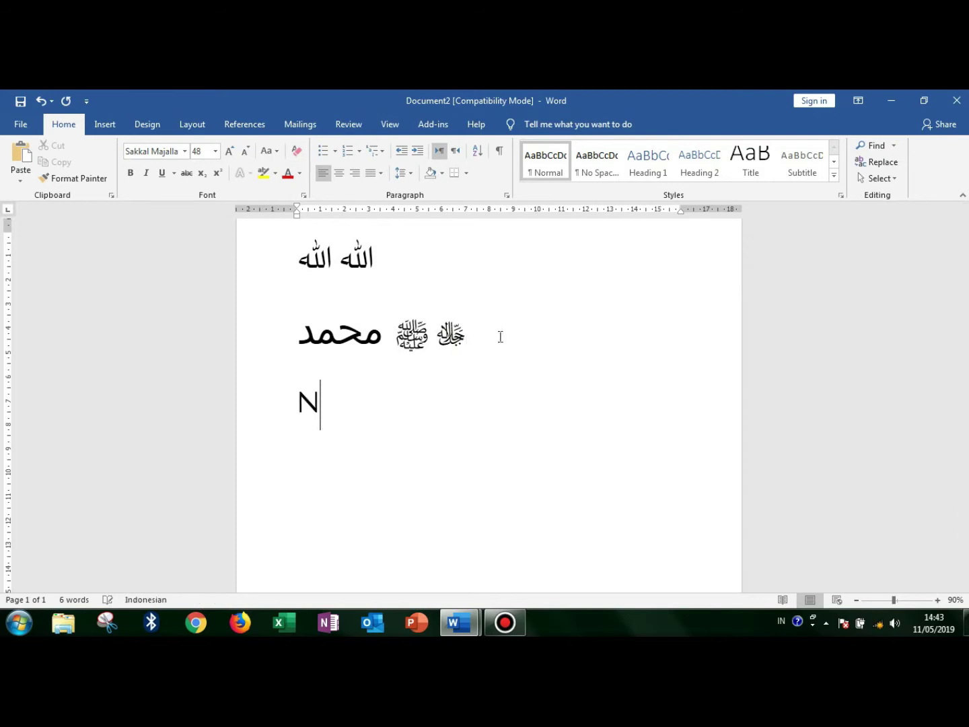
{"action": "type", "text": "abi M"}
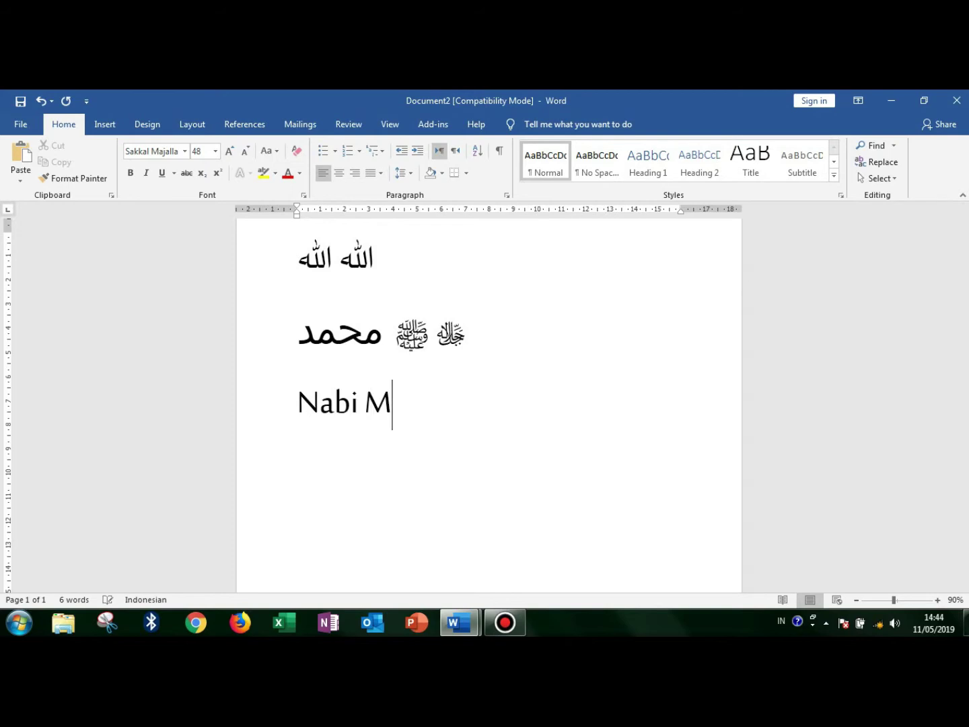
{"action": "type", "text": "uhammad "}
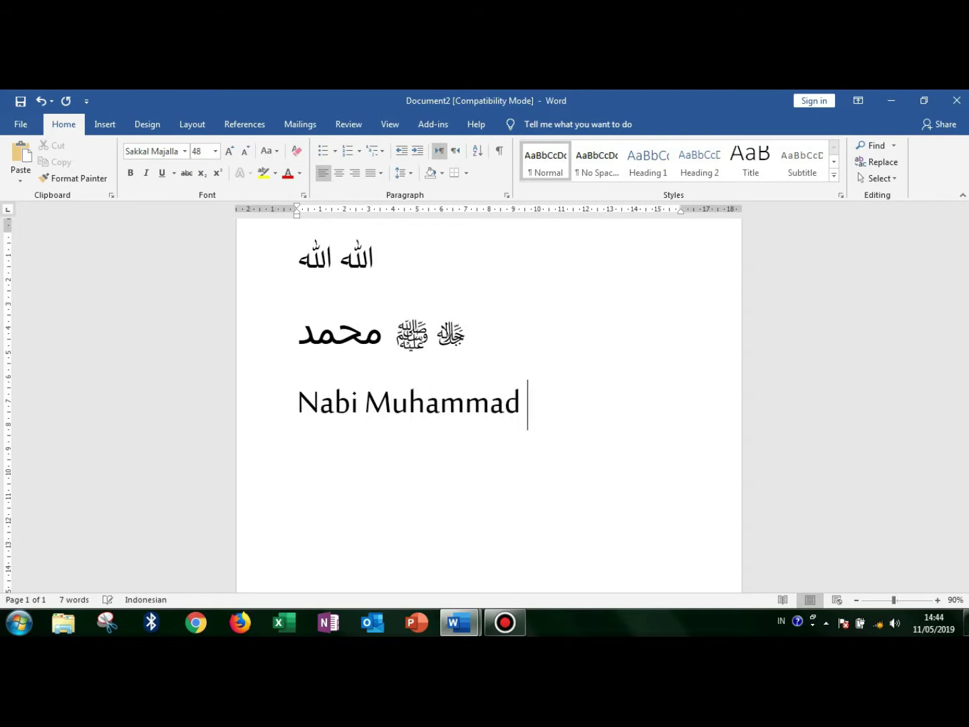
{"action": "type", "text": "fdfa"}
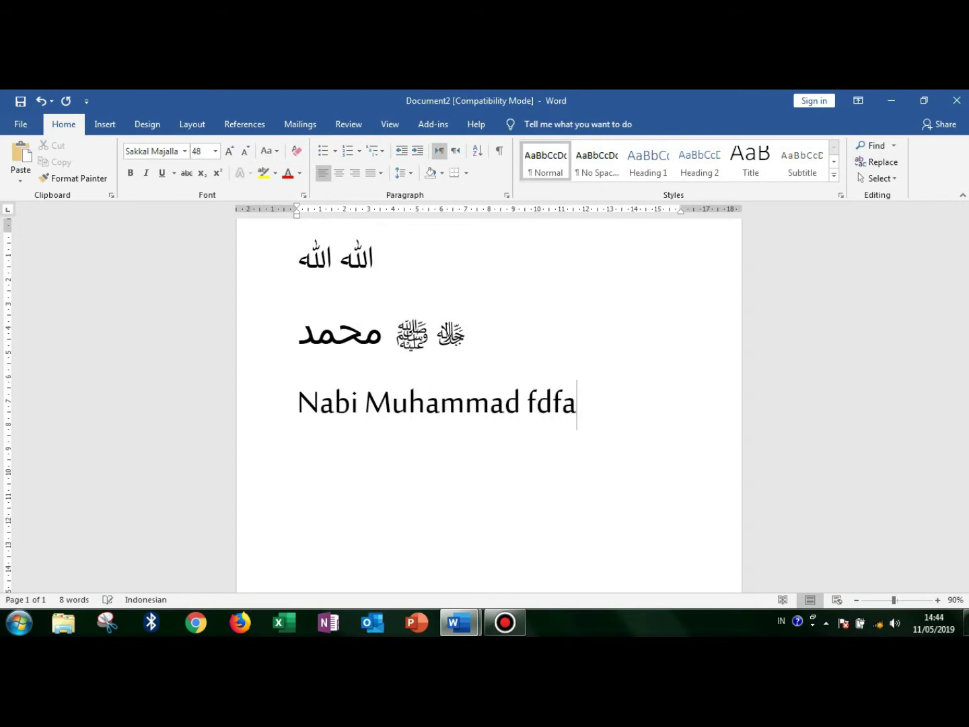
{"action": "key", "text": "alt+x"}
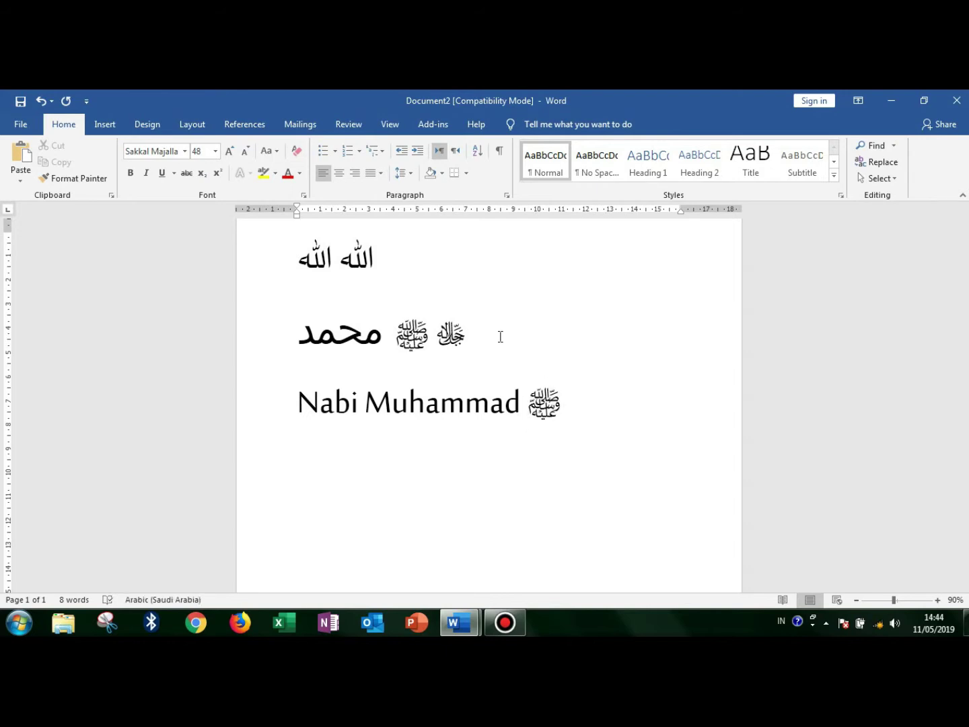
Step: Apply the Sakkal Majalla font to the whole "Nabi Muhammad ﷺ" line
{"action": "left_click_drag", "start_coordinate": [566, 405], "coordinate": [316, 391]}
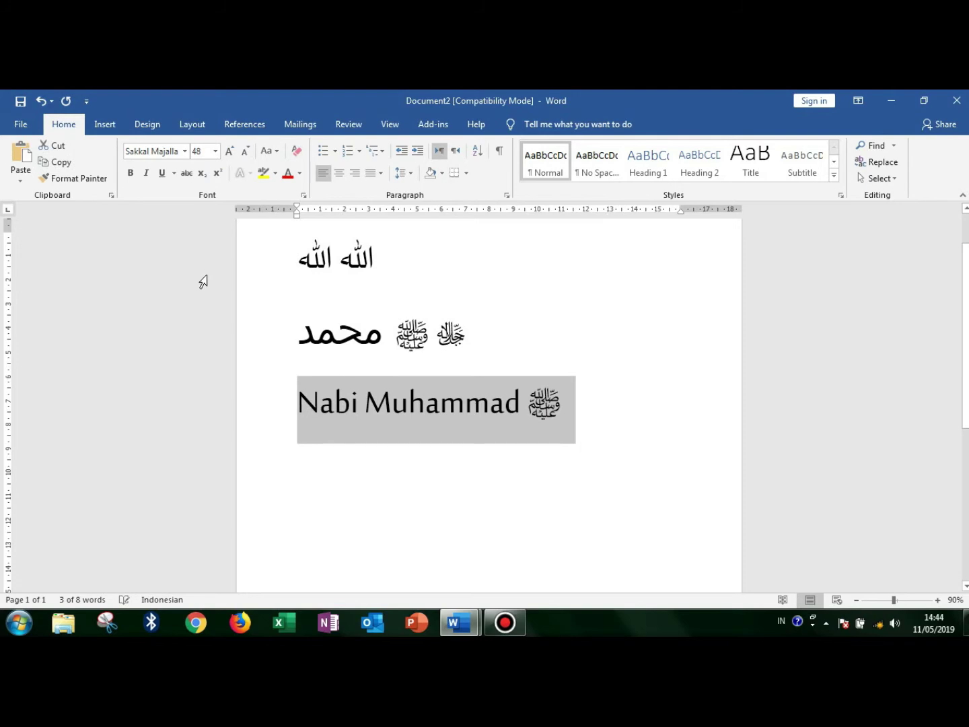
{"action": "left_click", "coordinate": [186, 151]}
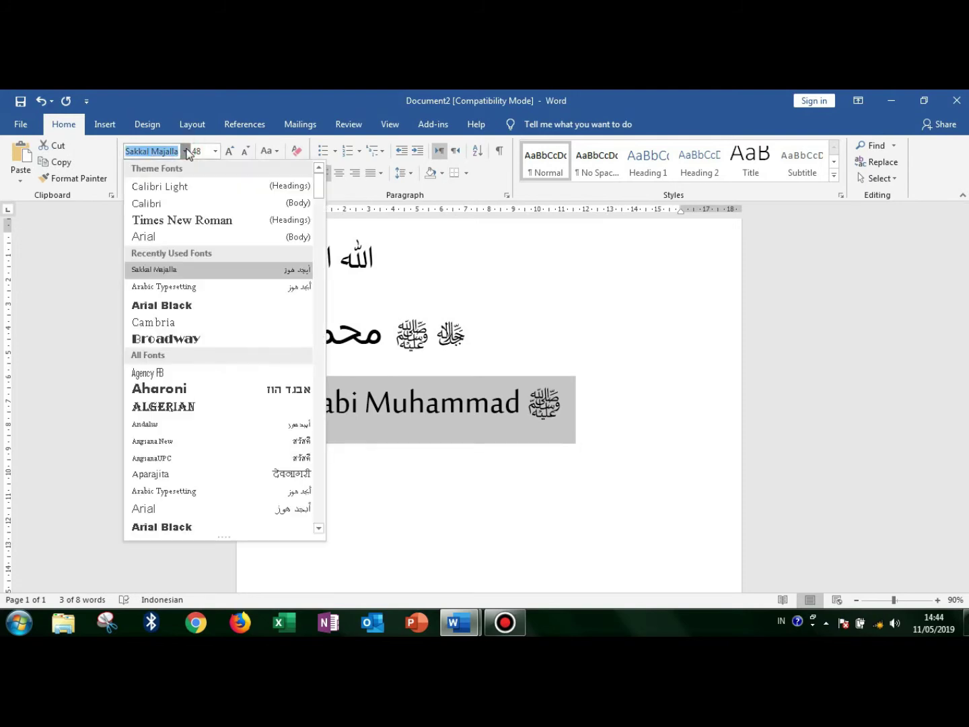
{"action": "left_click", "coordinate": [176, 271]}
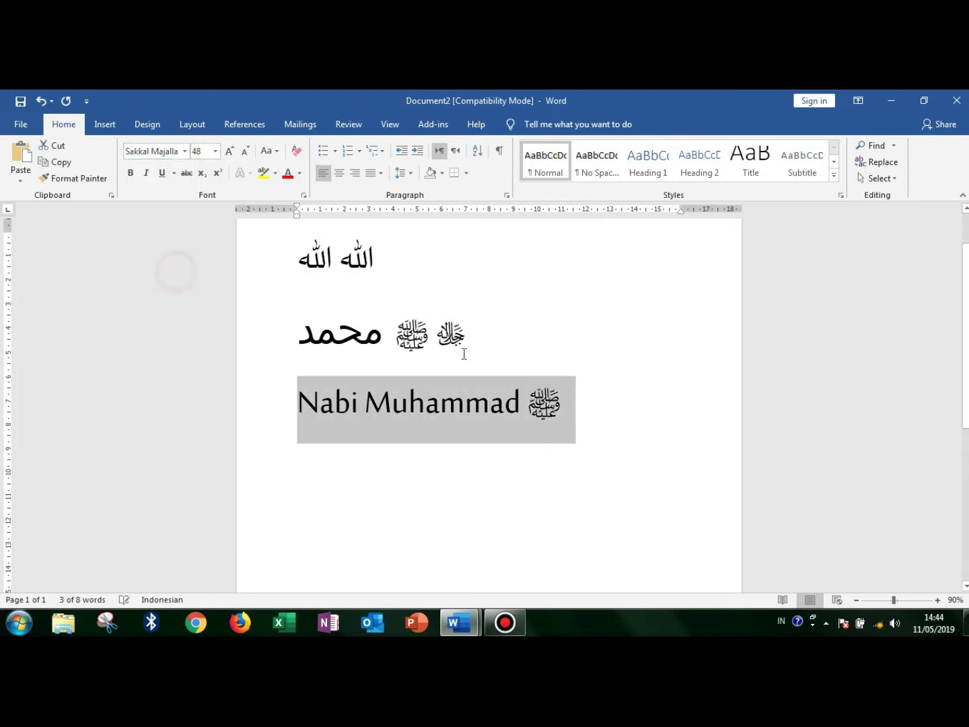
Step: Add a new line below "Nabi Muhammad ﷺ" and set its text direction to right-to-left
{"action": "left_click", "coordinate": [588, 422]}
{"action": "key", "text": "Return"}
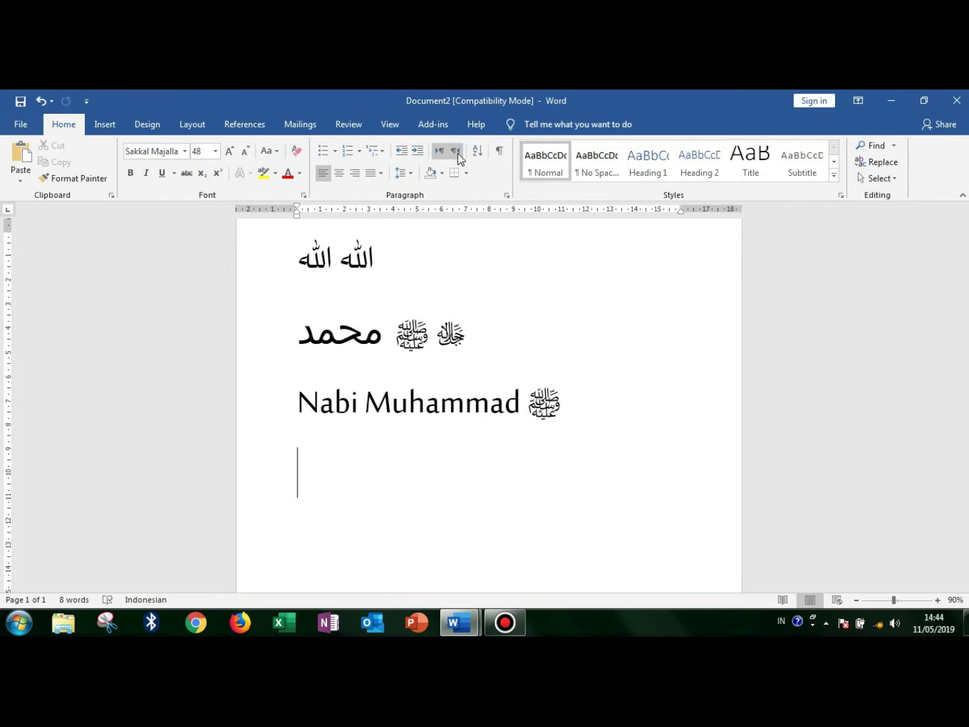
{"action": "left_click", "coordinate": [458, 154]}
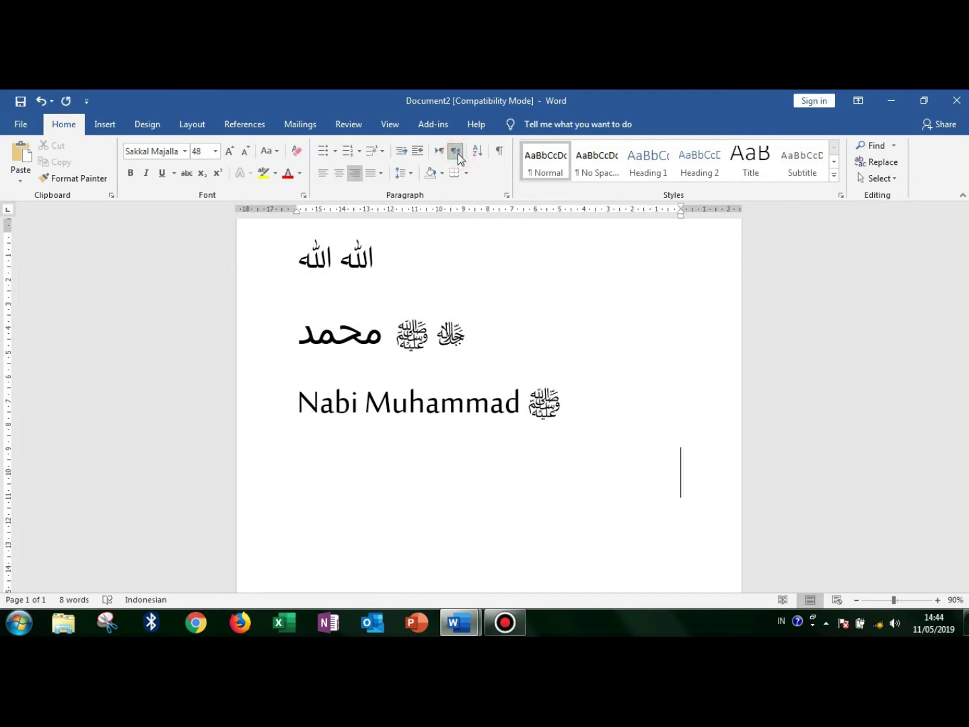
{"action": "left_click", "coordinate": [667, 464]}
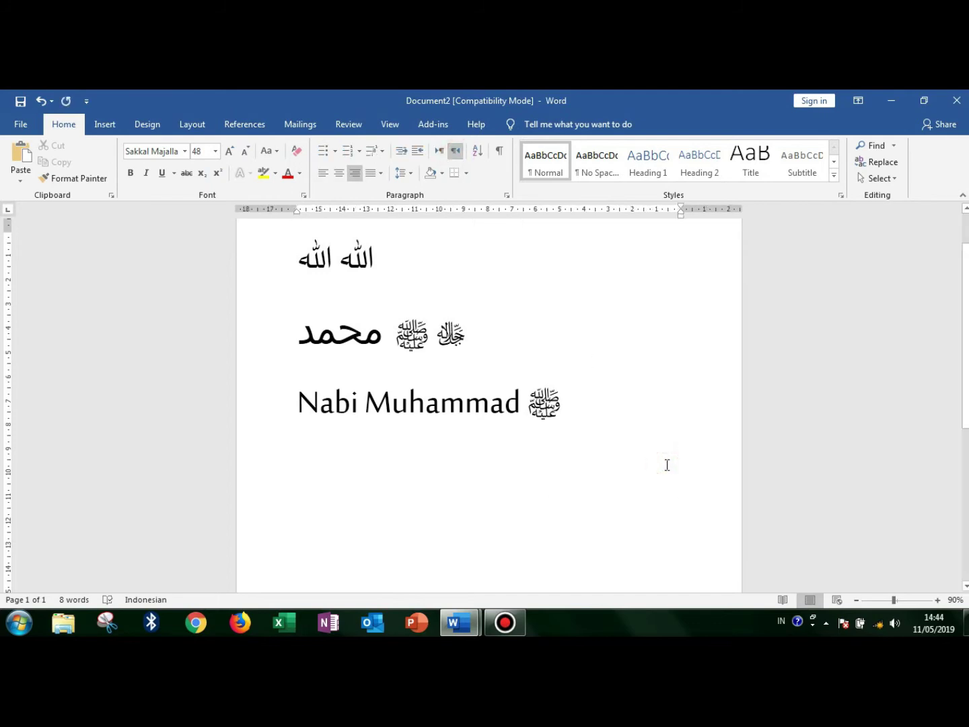
Step: Insert the Muhammad ligature from its Unicode code on the right-to-left line, followed by a space and the ﷺ symbol converted from fdfa
{"action": "type", "text": "fdf"}
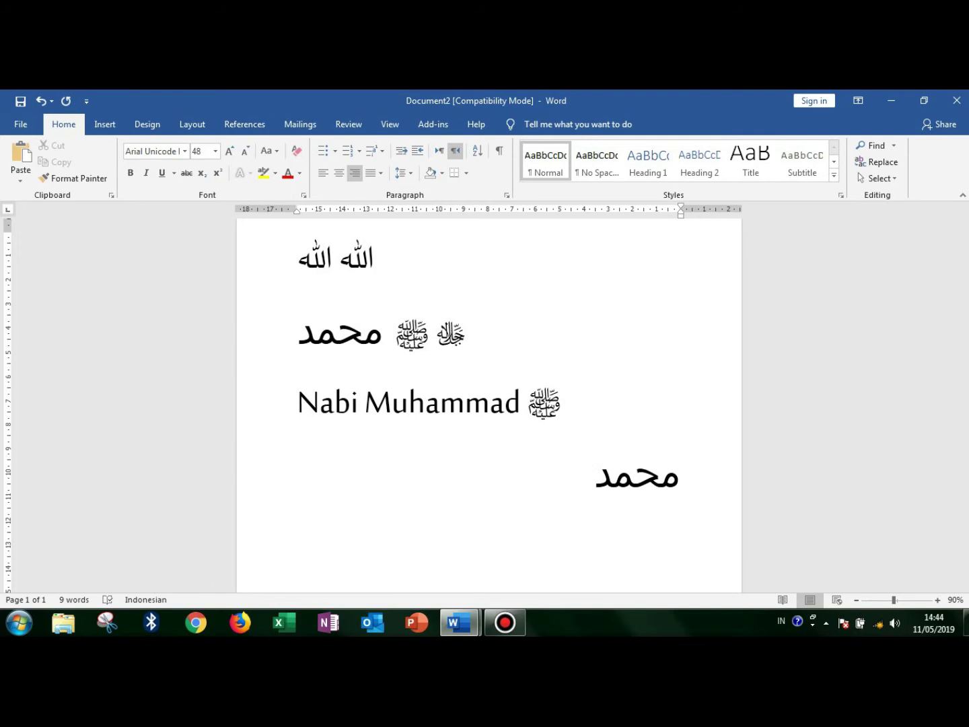
{"action": "type", "text": " fdfa"}
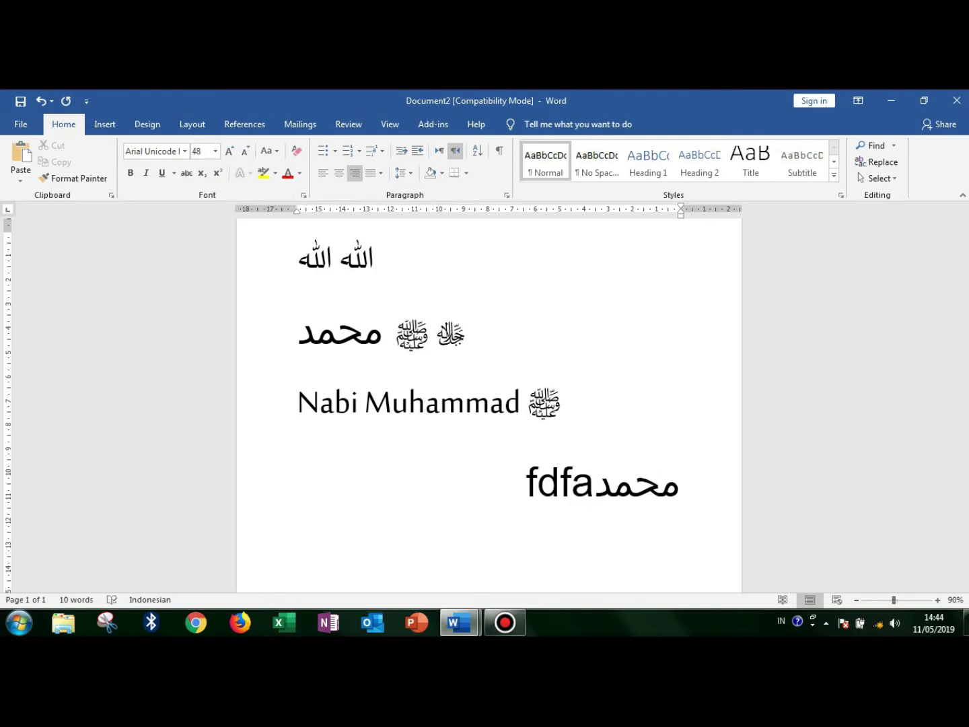
{"action": "key", "text": "alt+x"}
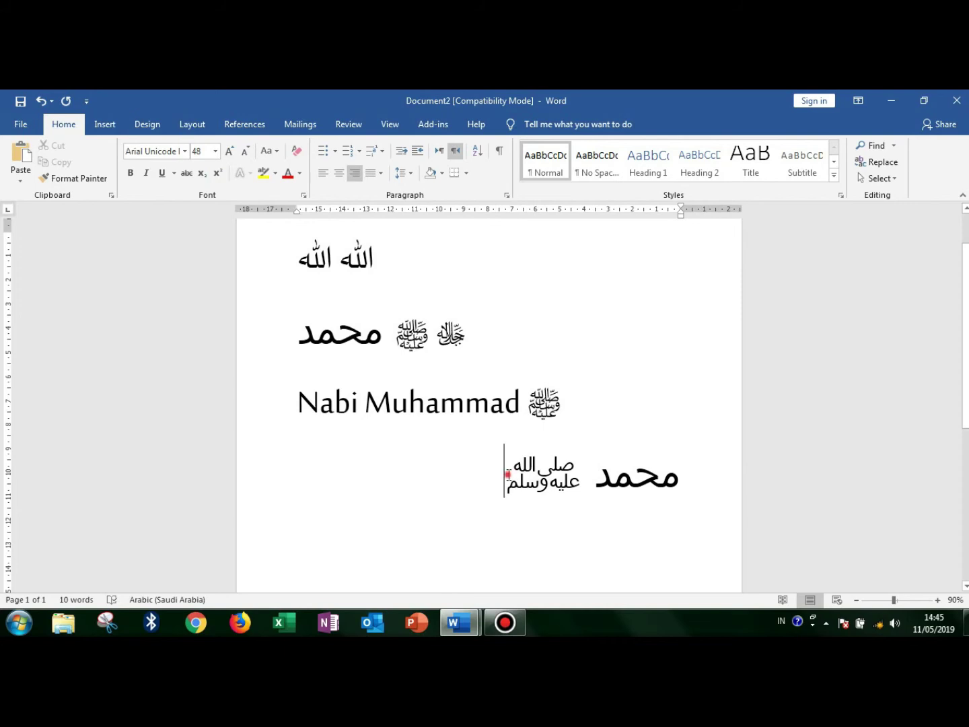
Step: Apply the Sakkal Majalla font to the right-to-left line with the Muhammad ligature and the ﷺ symbol
{"action": "left_click_drag", "start_coordinate": [520, 476], "coordinate": [675, 485]}
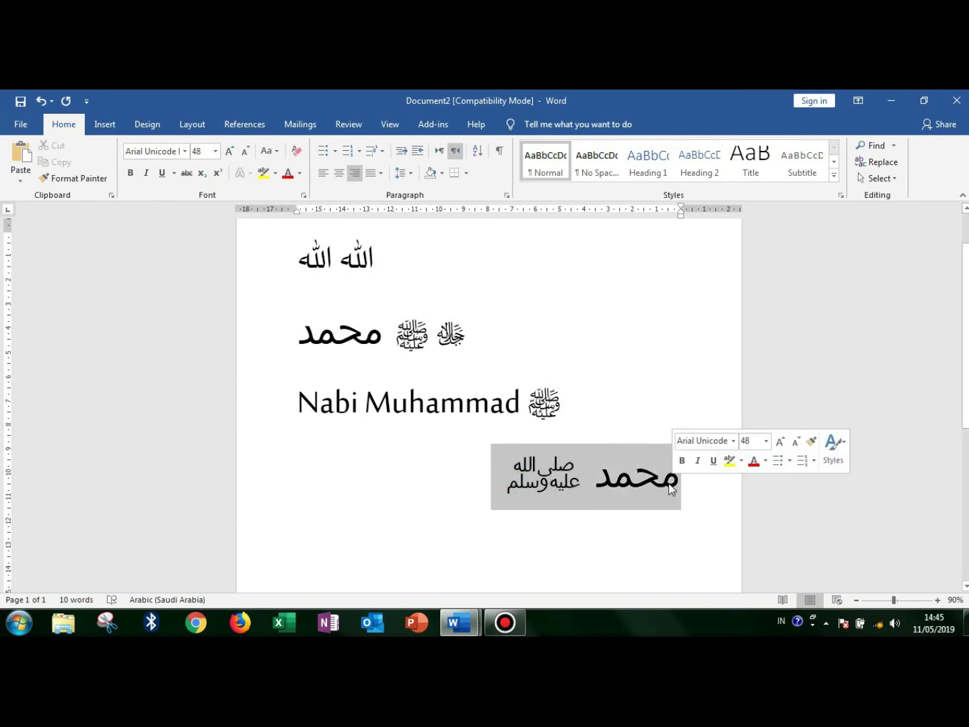
{"action": "left_click", "coordinate": [185, 151]}
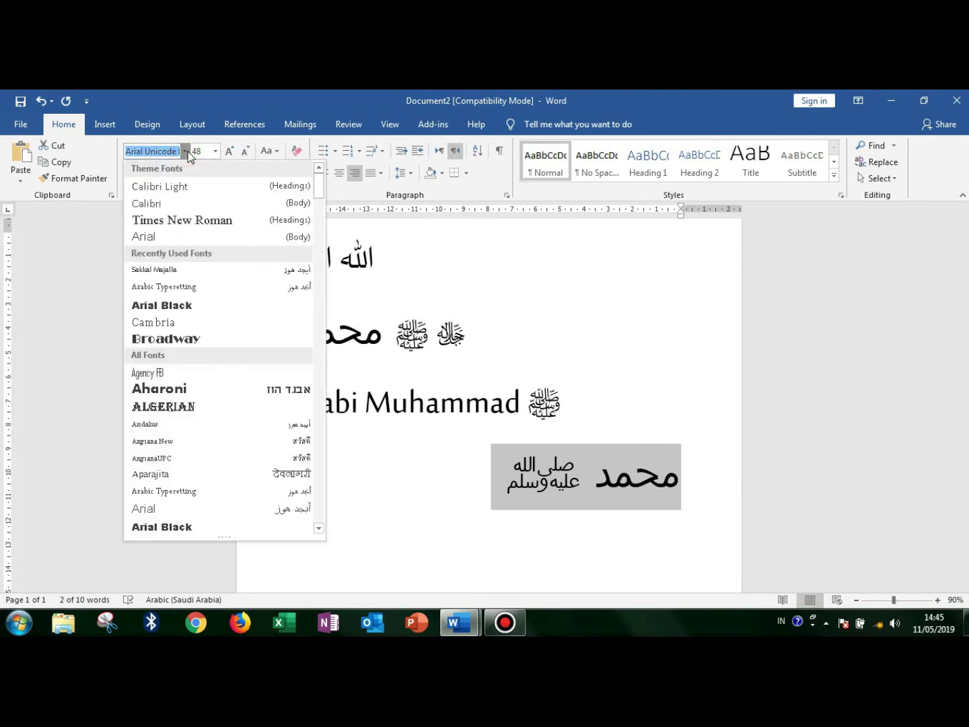
{"action": "left_click", "coordinate": [186, 270]}
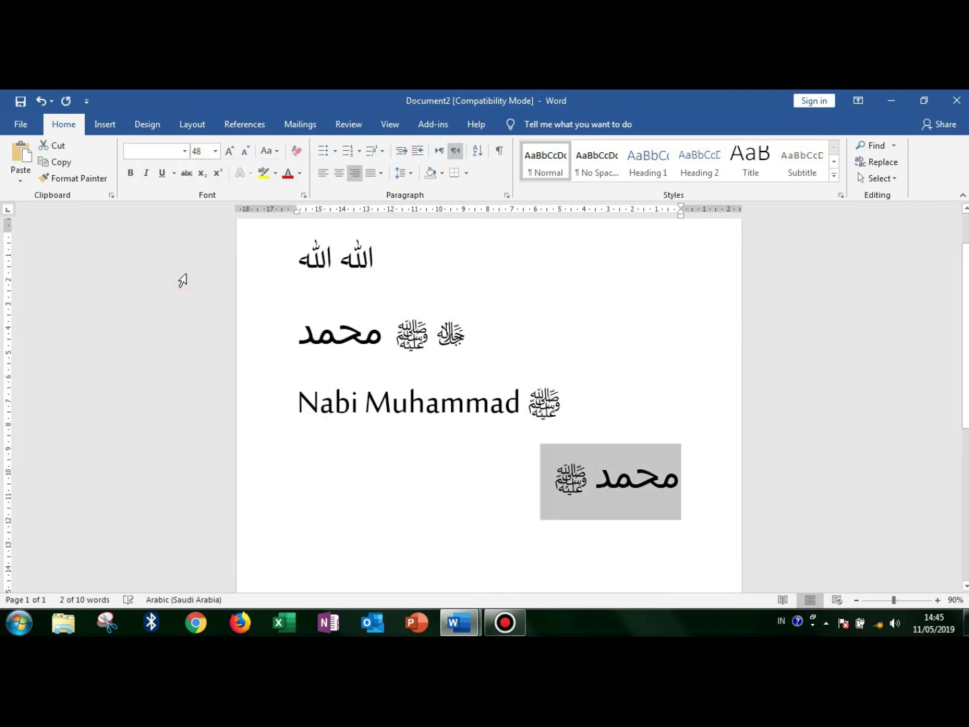
{"action": "left_click", "coordinate": [244, 342]}
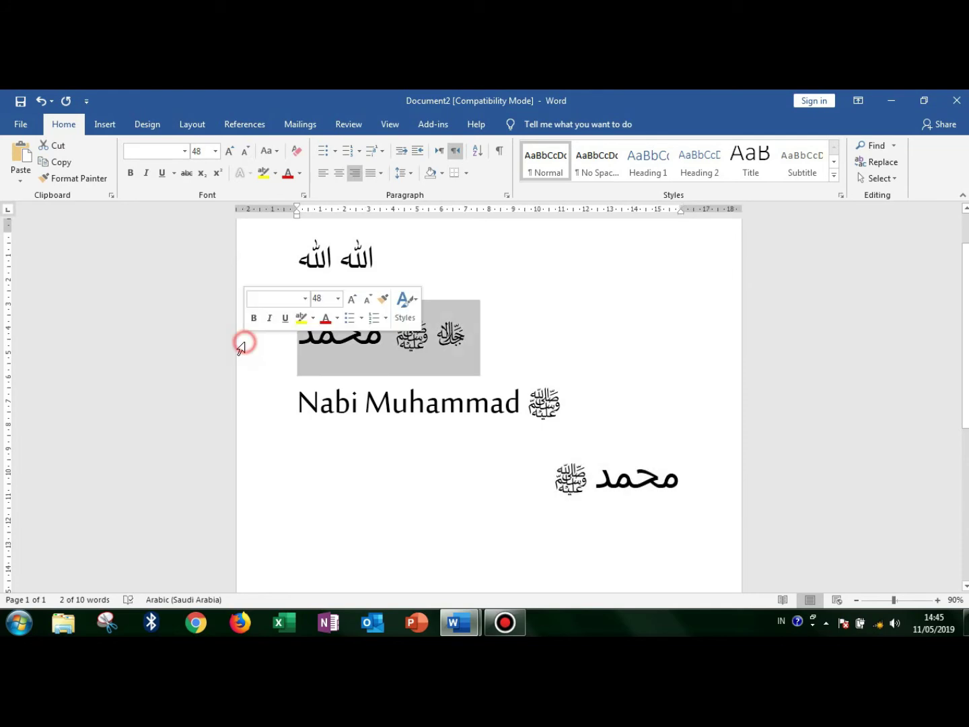
{"action": "left_click", "coordinate": [284, 396]}
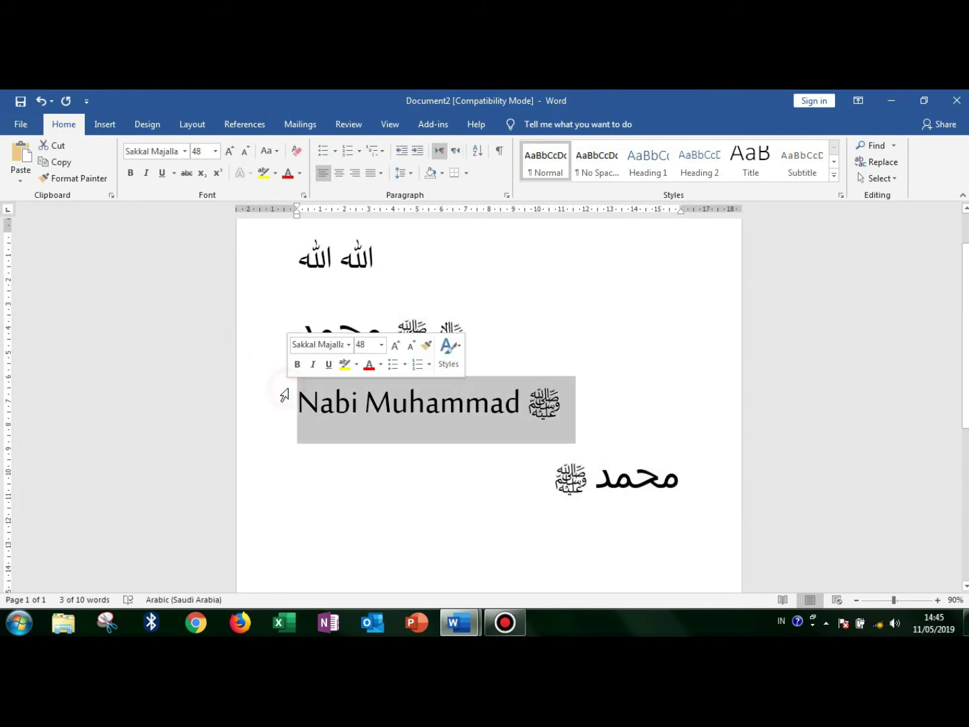
{"action": "left_click", "coordinate": [352, 473]}
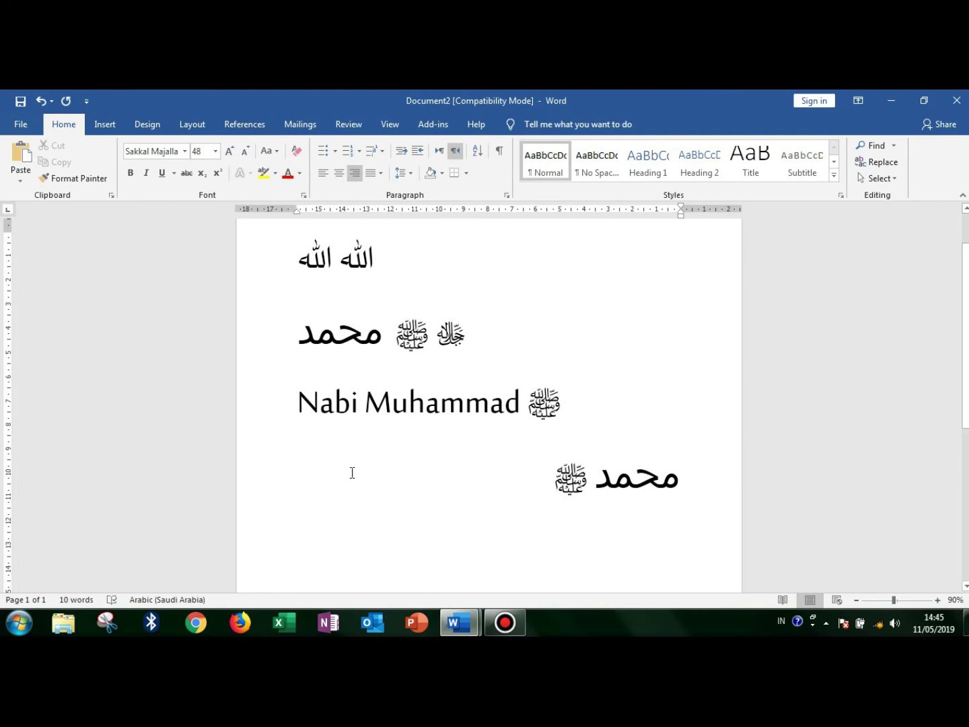